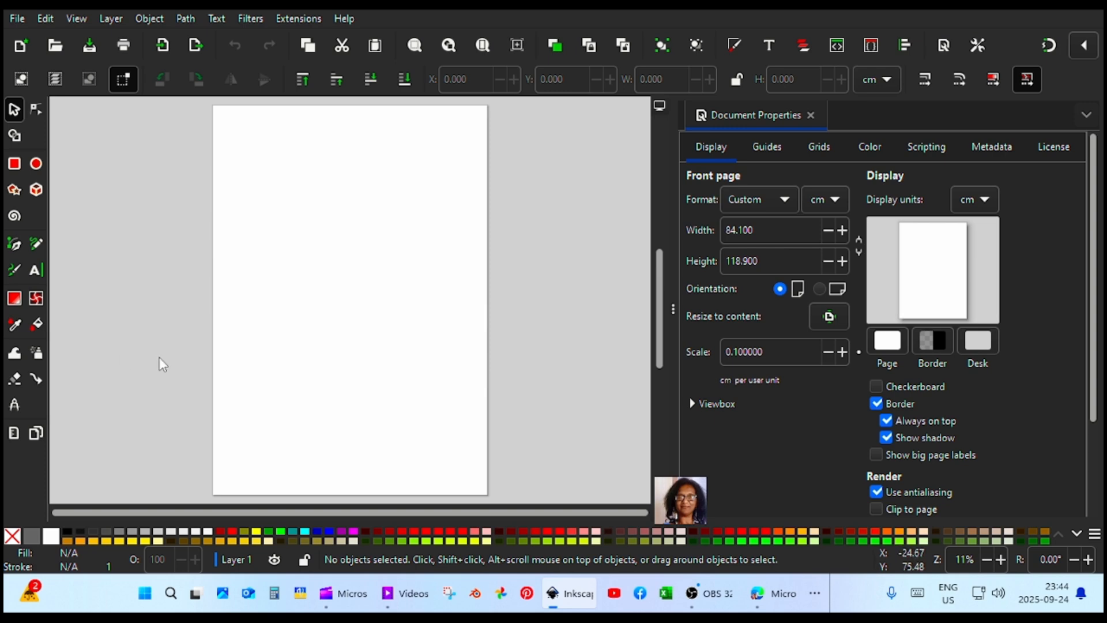
Set the display units and the front page format units to cm in the document properties
click(986, 201)
click(990, 203)
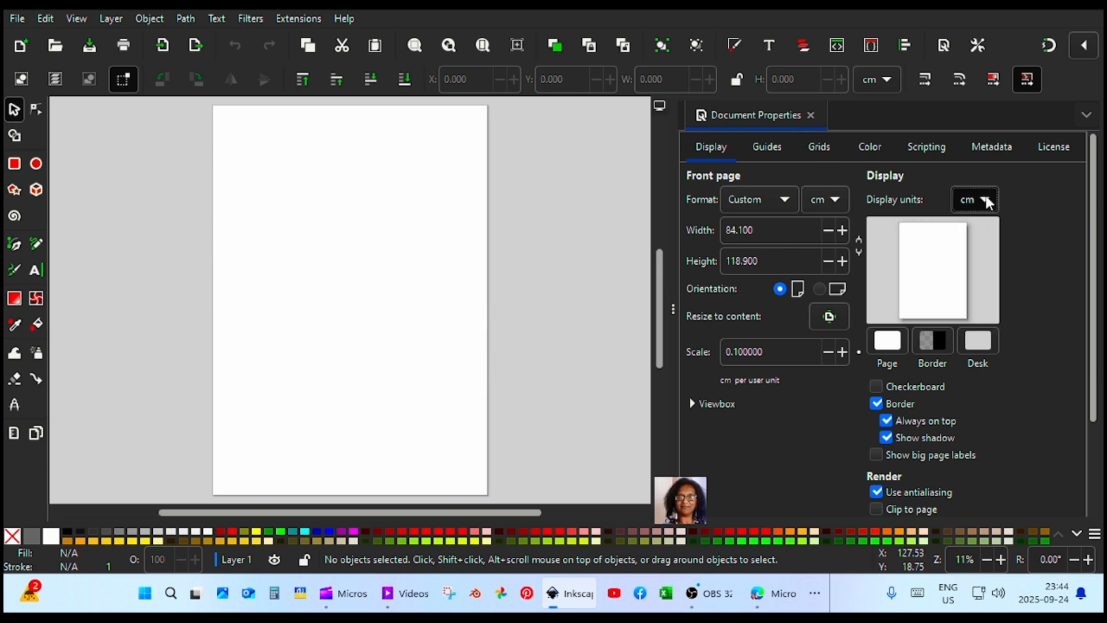
click(836, 202)
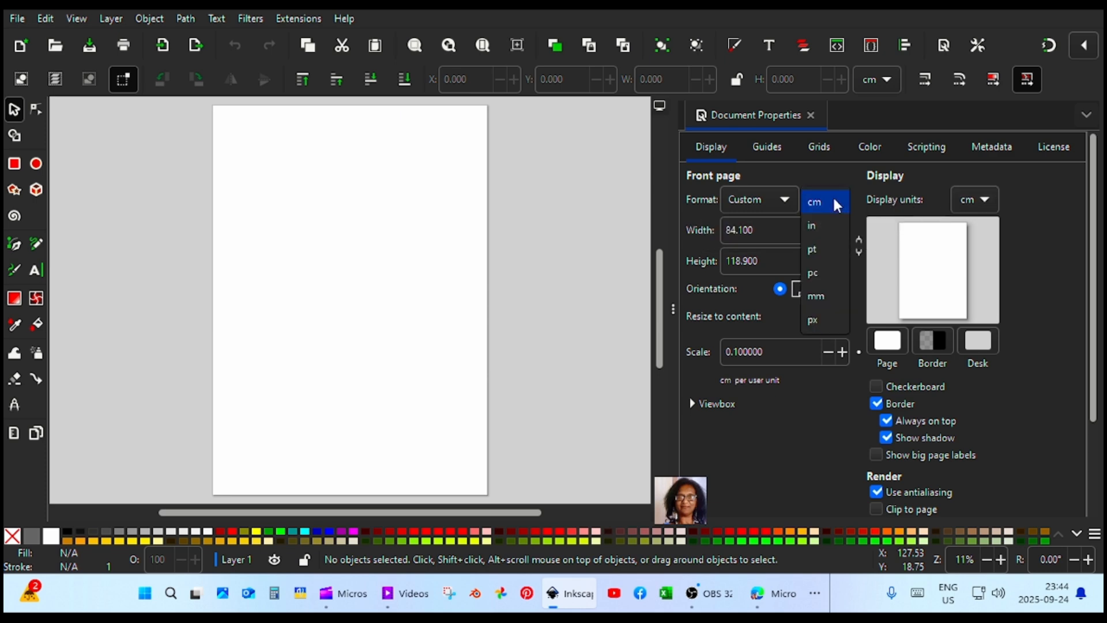
click(837, 203)
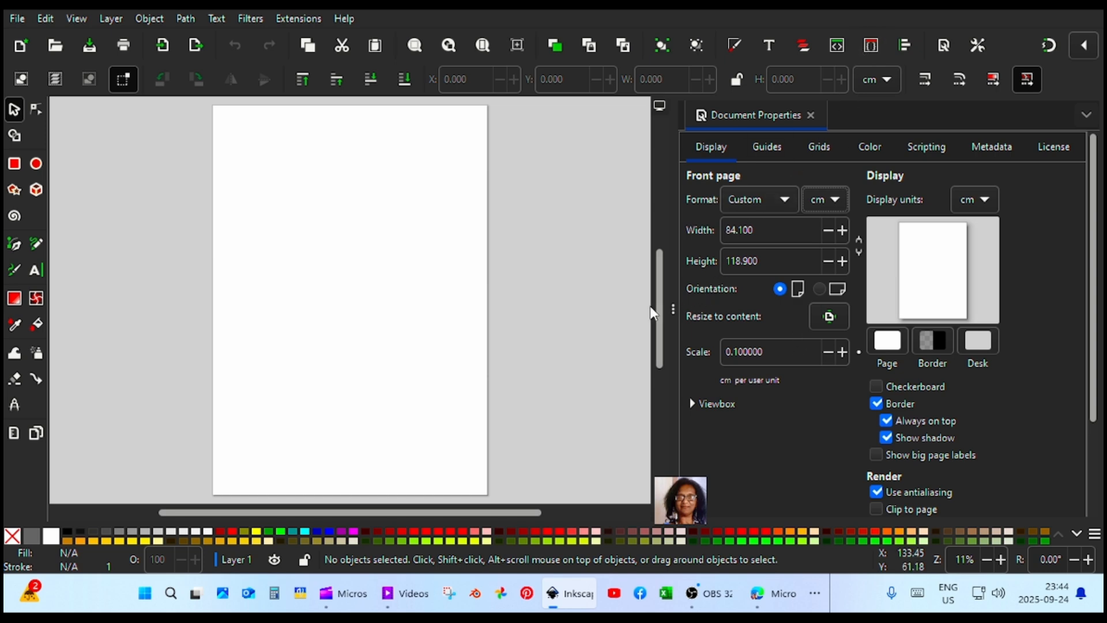
Close the document properties, reopen them, and hide them again to leave the full canvas free
key(ctrl+shift+d)
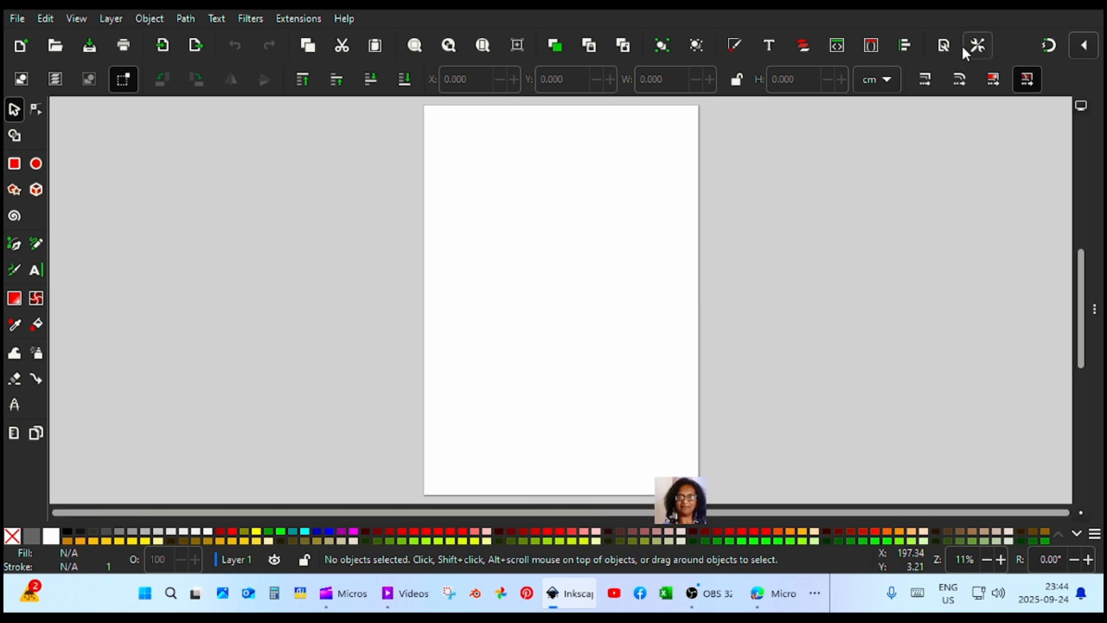
click(944, 48)
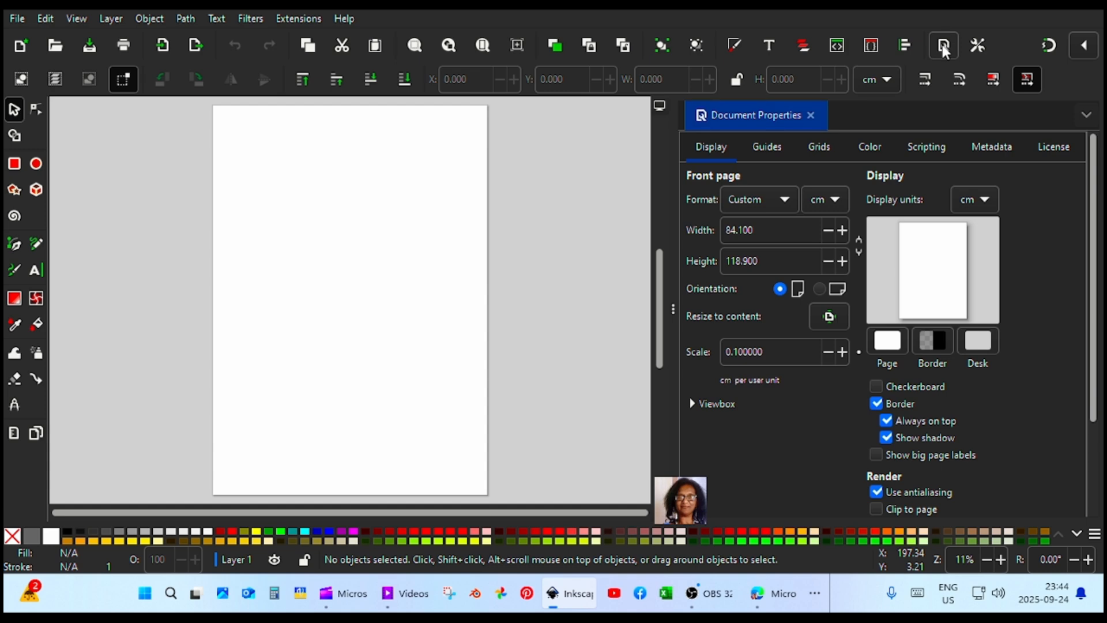
click(944, 50)
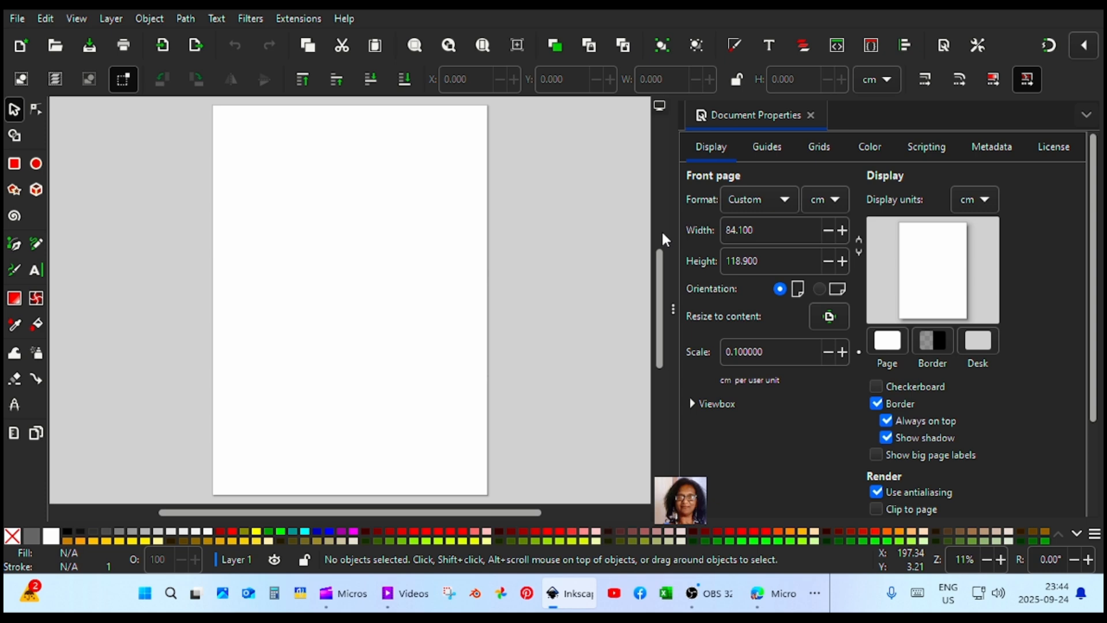
key(F12)
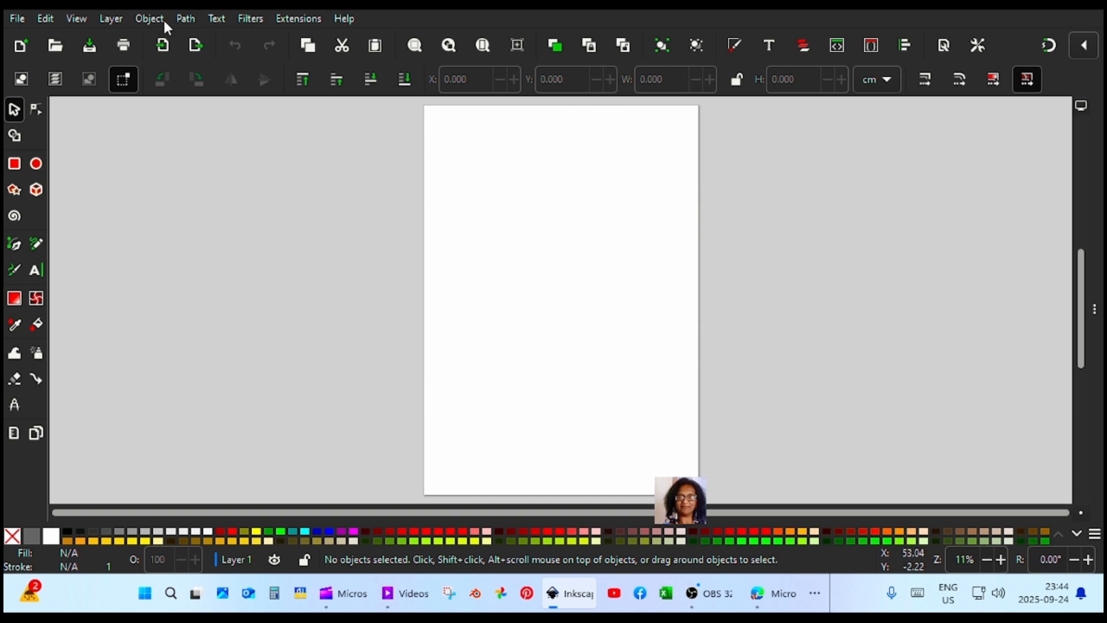
Turn on the rulers around the canvas
click(76, 18)
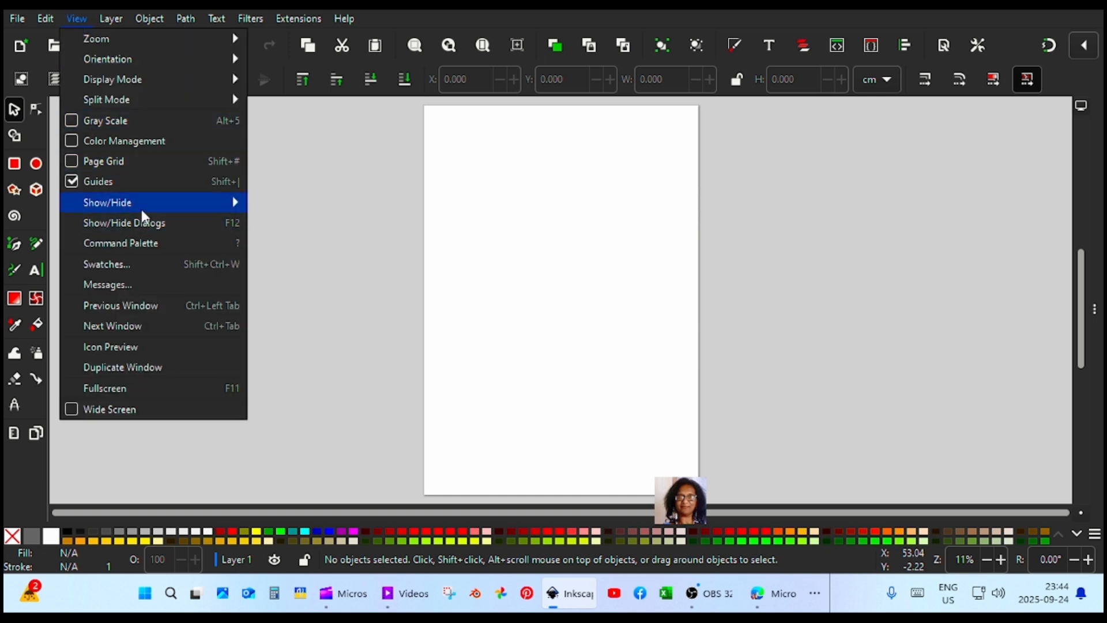
mouse_move(143, 199)
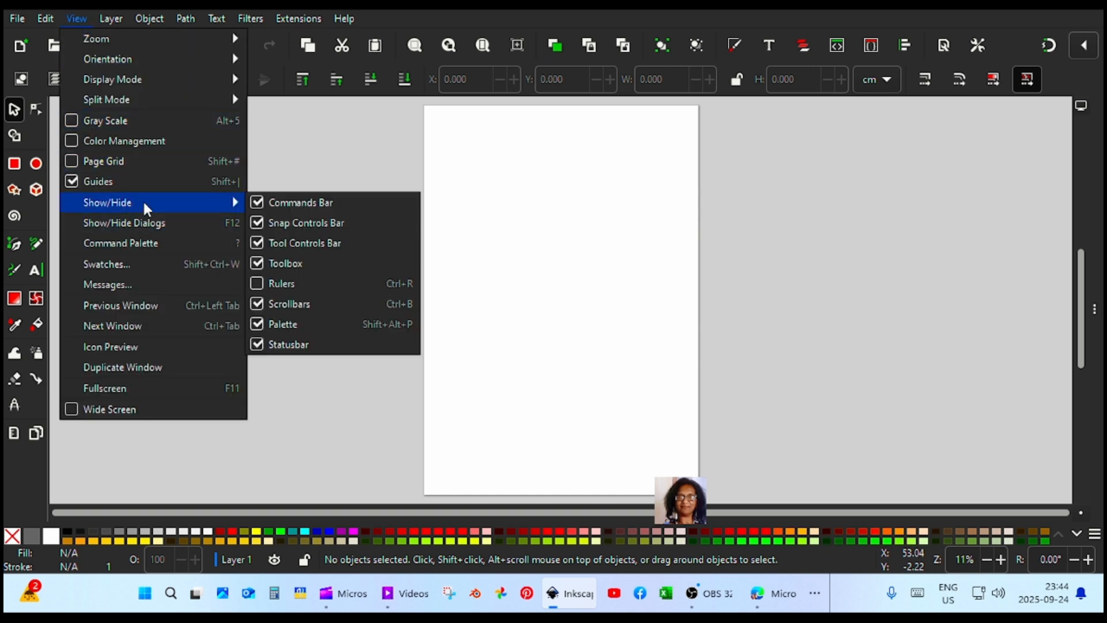
click(257, 280)
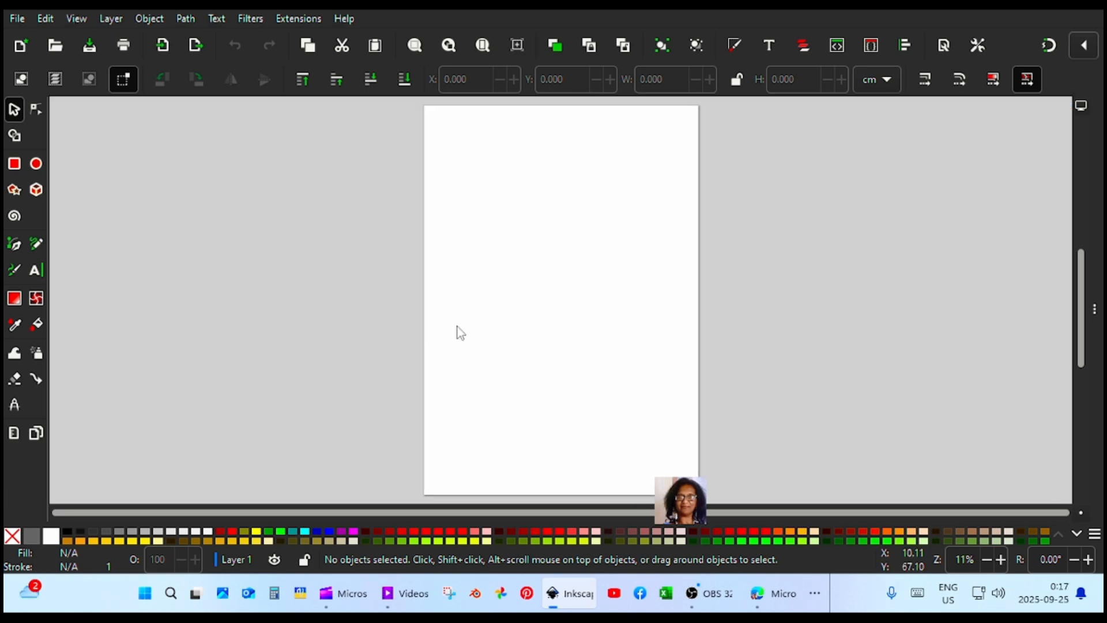
key(ctrl+r)
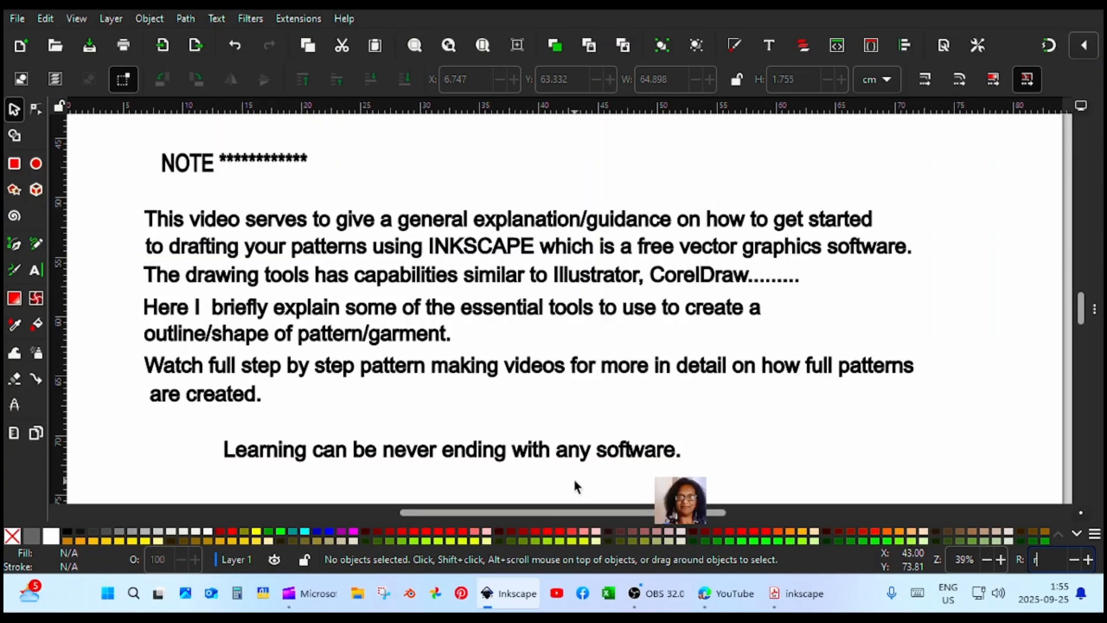
key(alt)
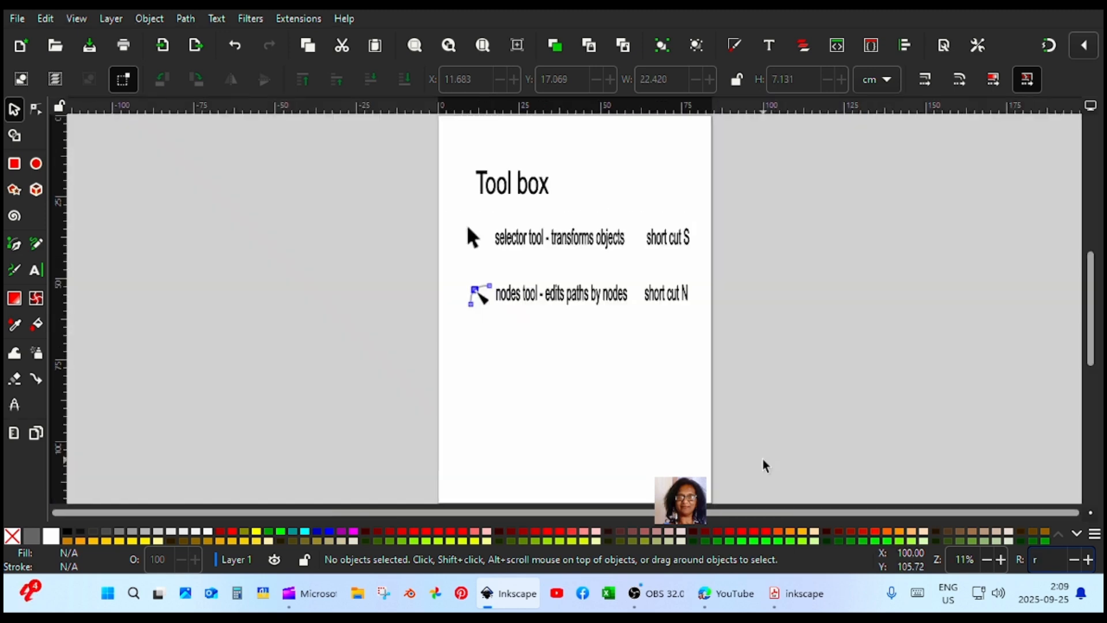
key(alt)
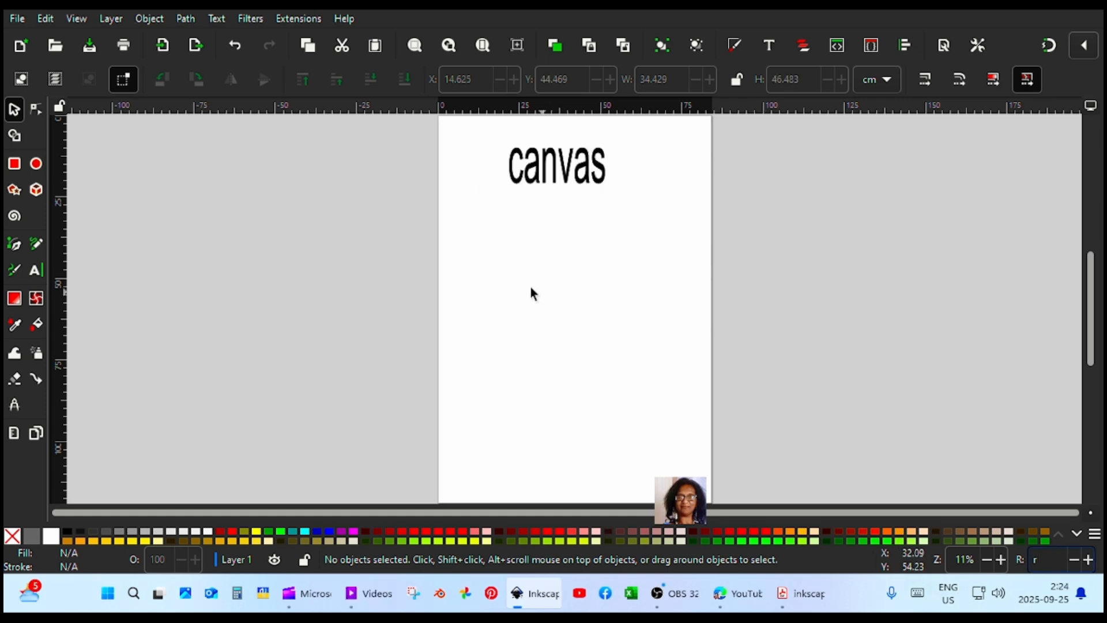
Draw an open wavy path with the Pen tool below the text, ending it with a straight rising segment
click(14, 244)
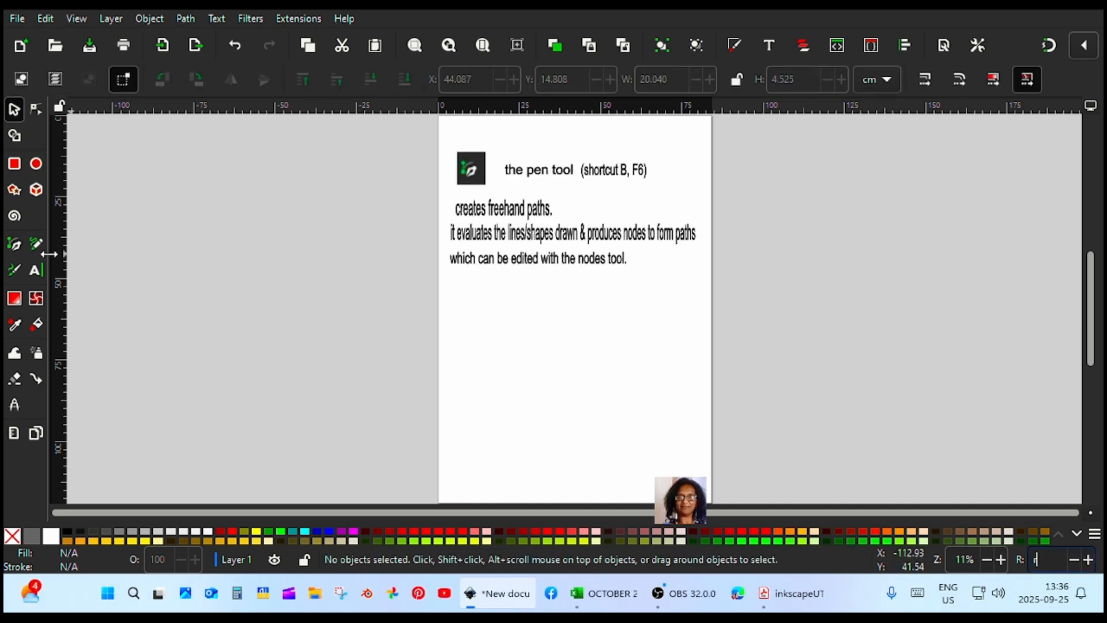
click(15, 245)
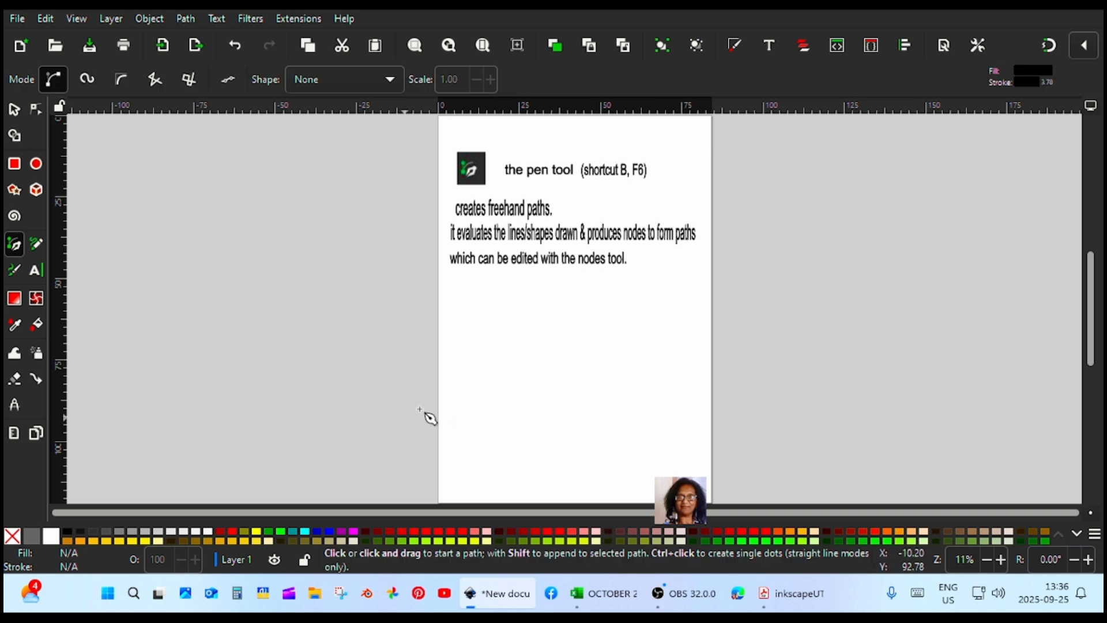
click(465, 375)
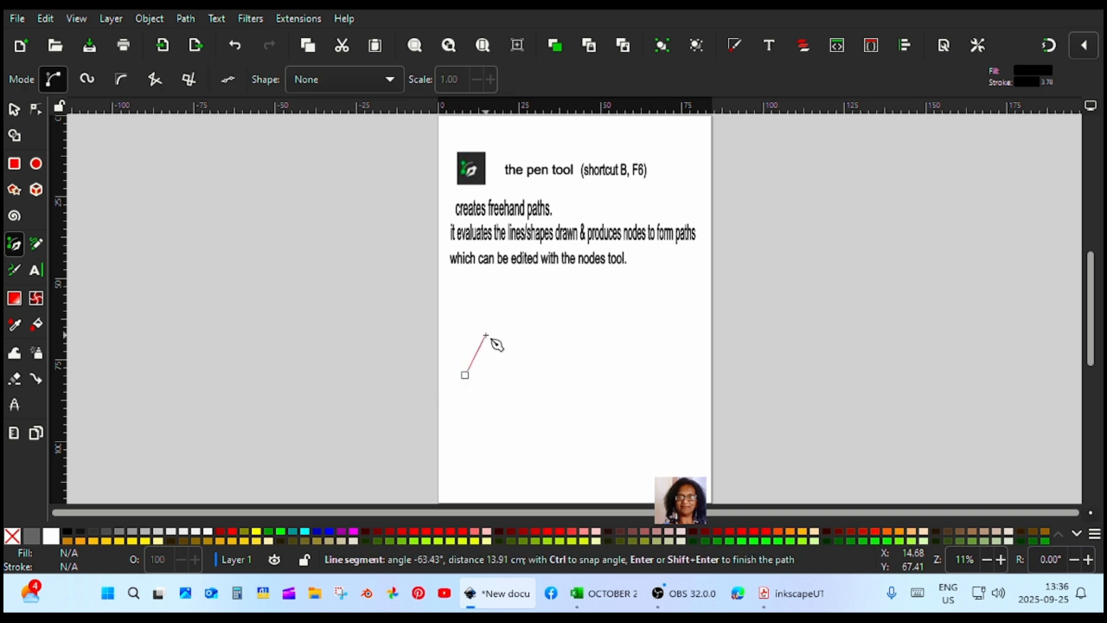
drag(486, 334, 509, 339)
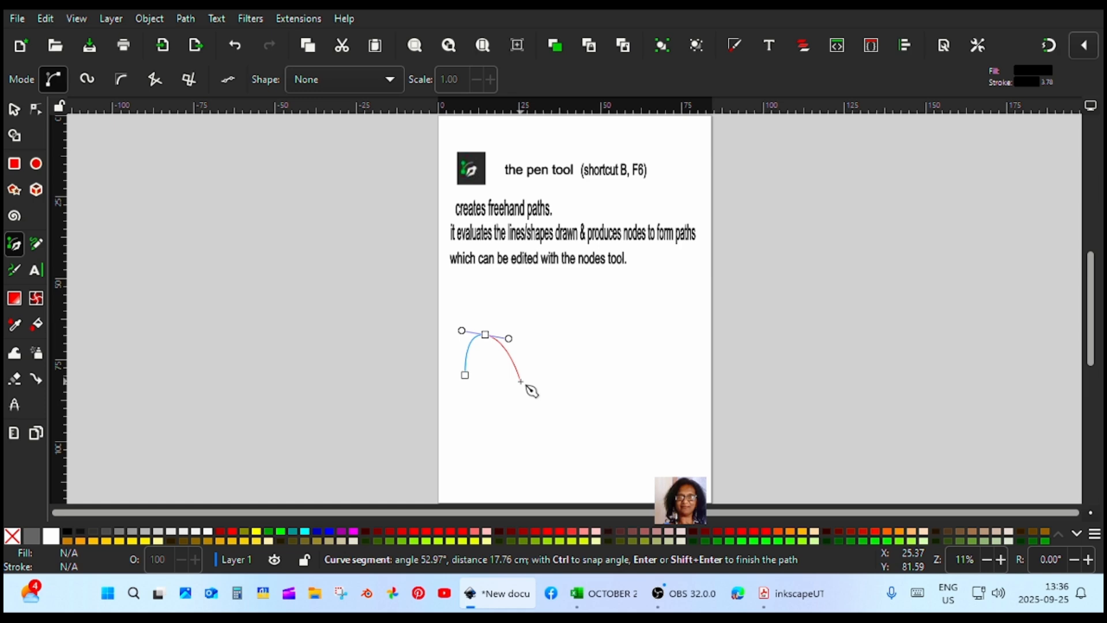
drag(509, 376, 534, 378)
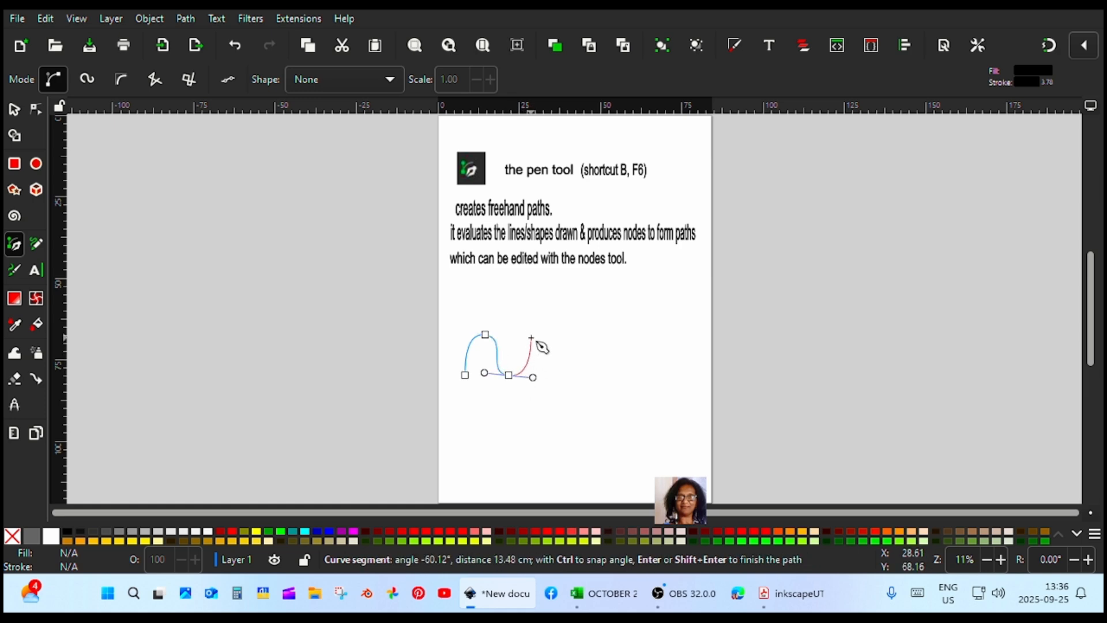
drag(528, 332, 544, 324)
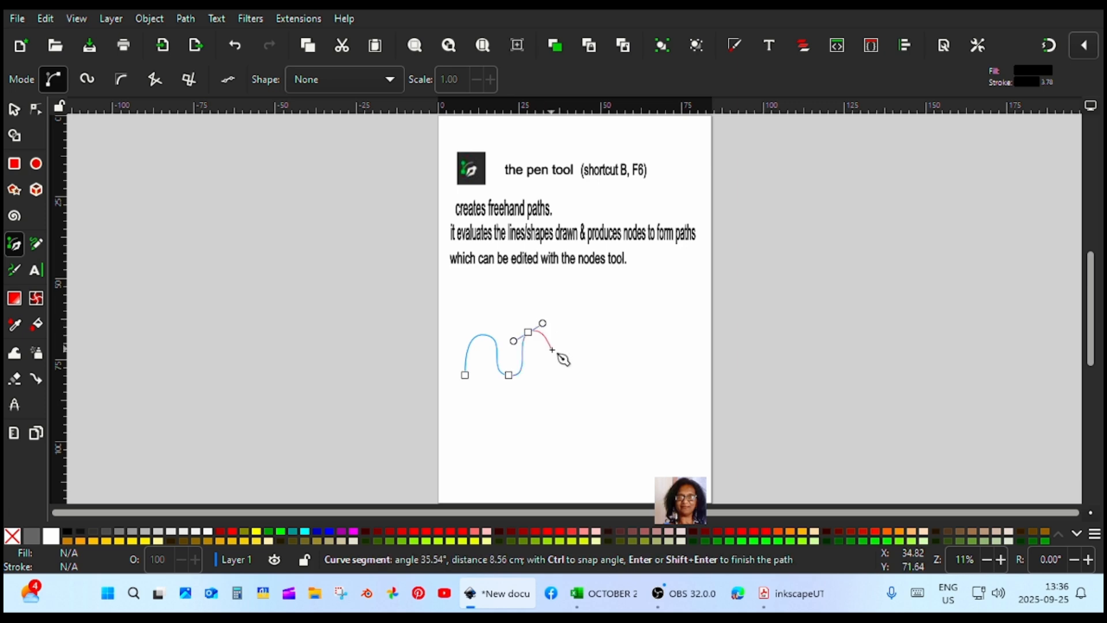
click(556, 375)
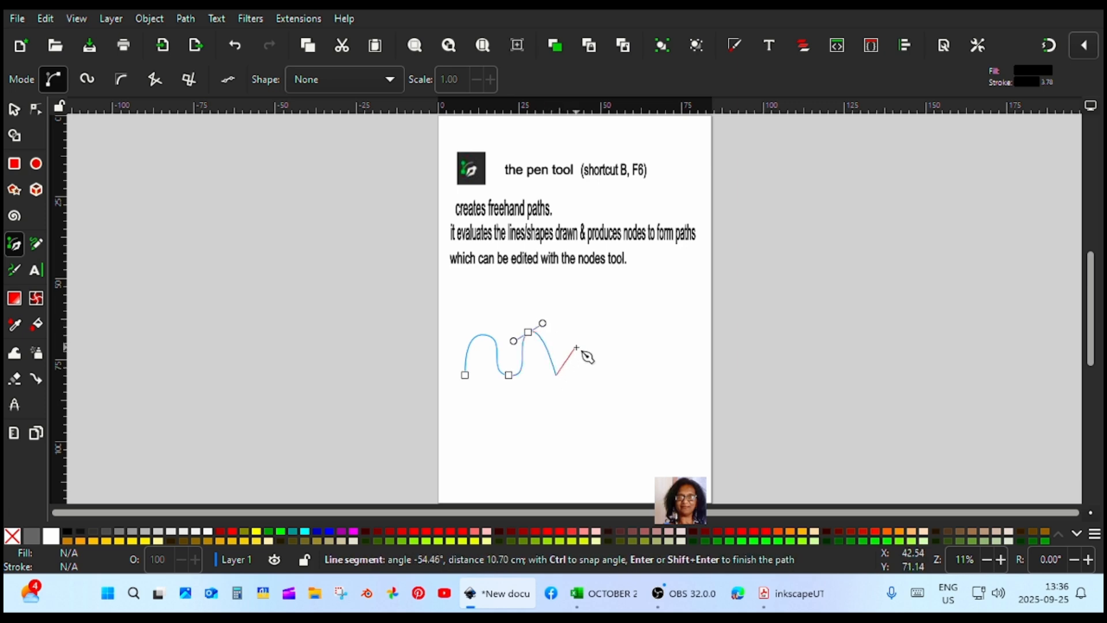
double_click(582, 330)
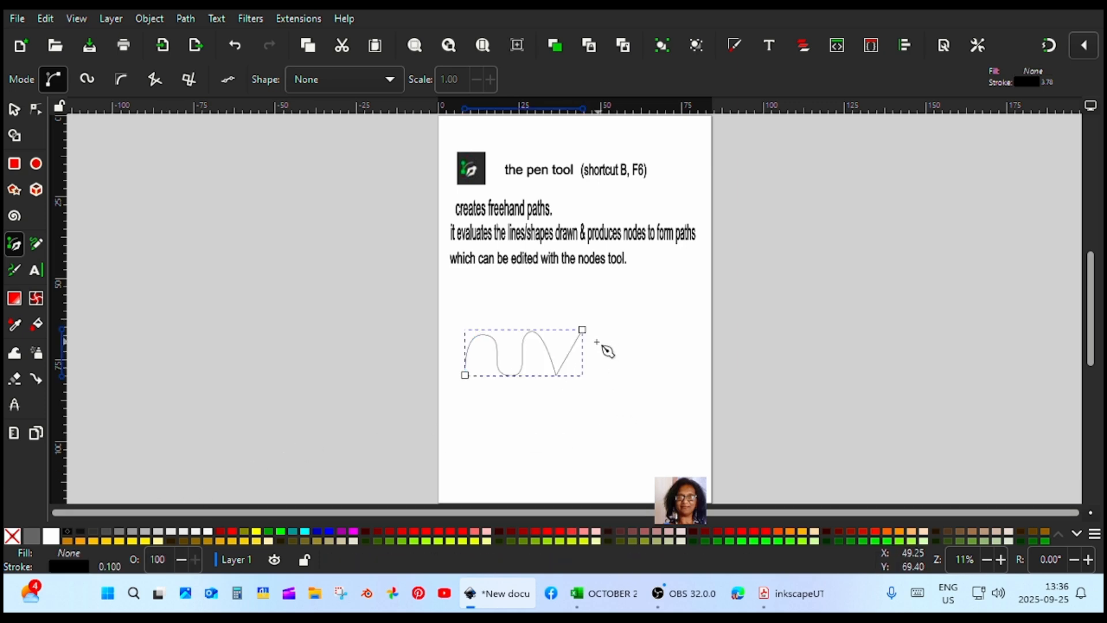
Continue the wavy path from its last node with straight V-shaped segments and a nearly horizontal segment
click(583, 330)
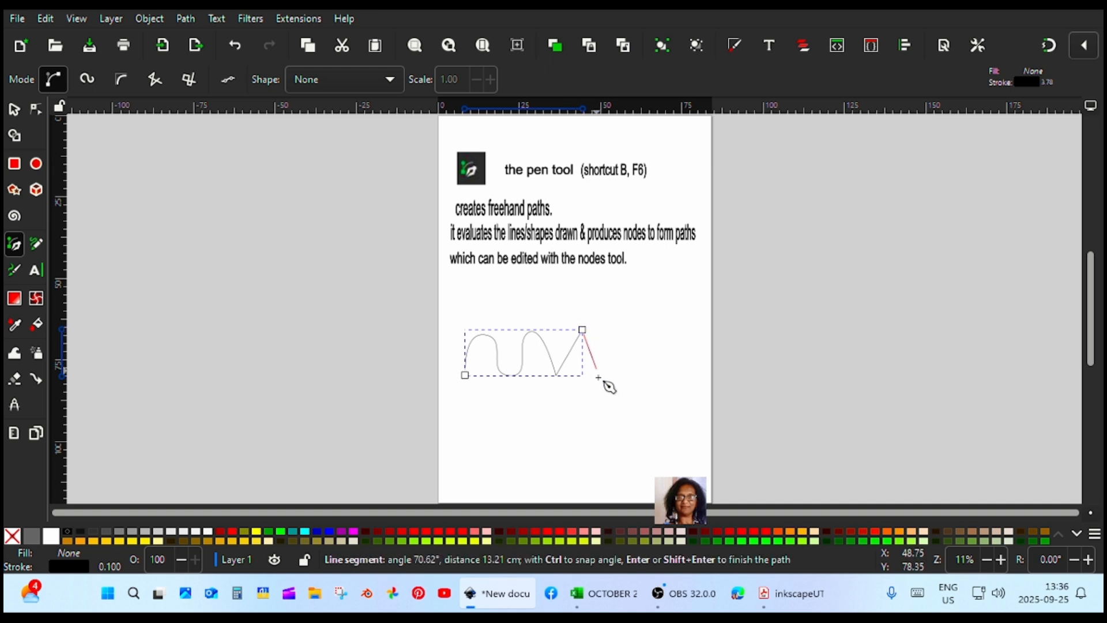
click(604, 379)
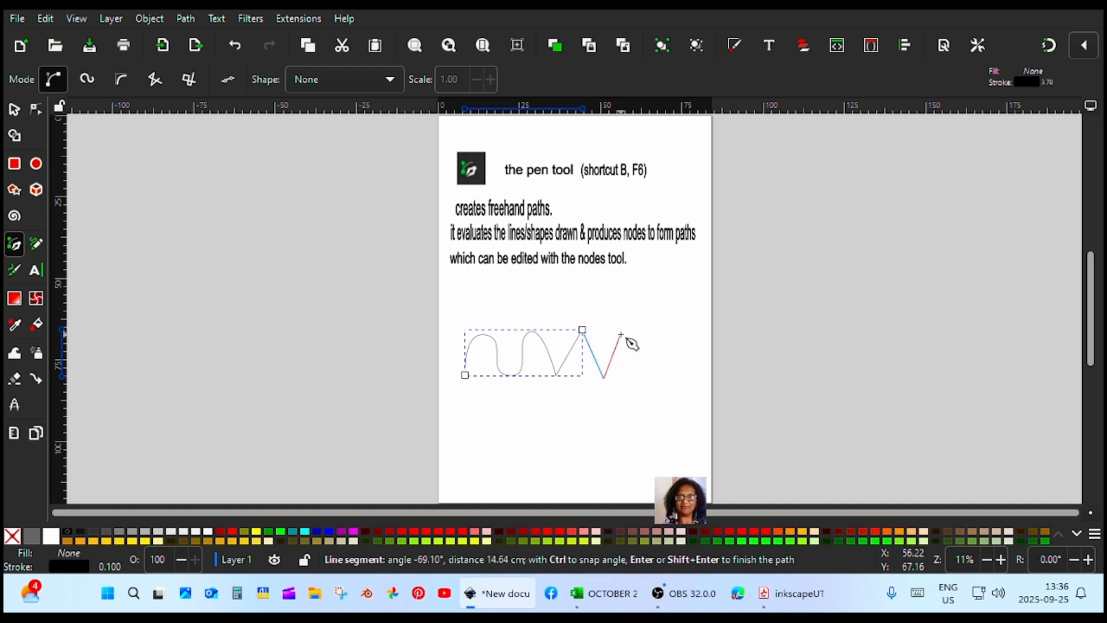
double_click(683, 332)
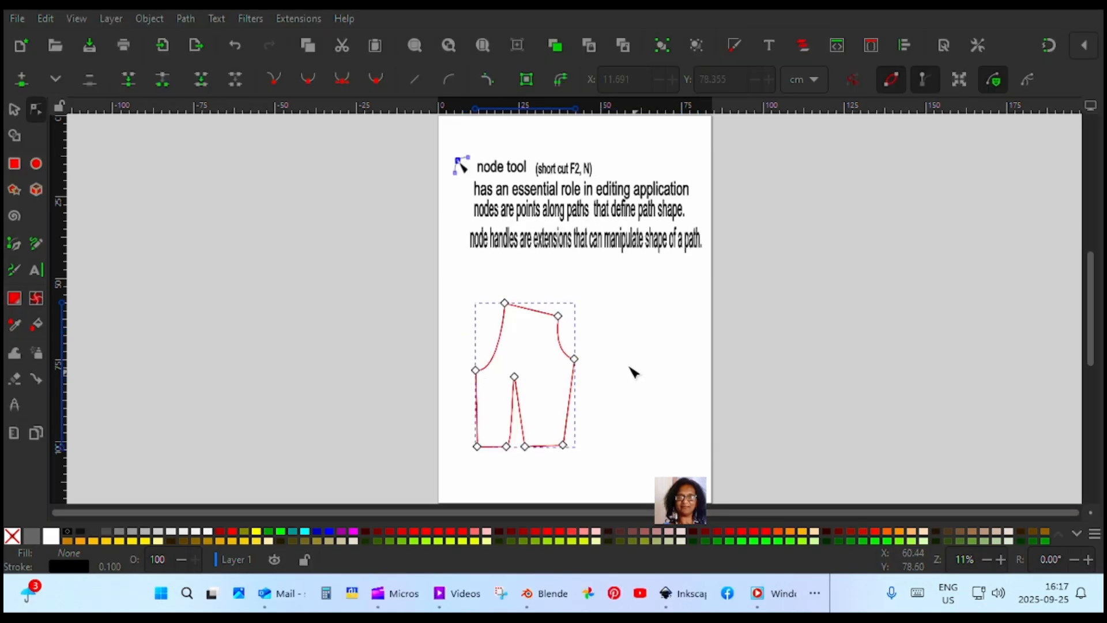
Reshape the bodice's armhole curve by lengthening the handle of the outer shoulder node
click(594, 296)
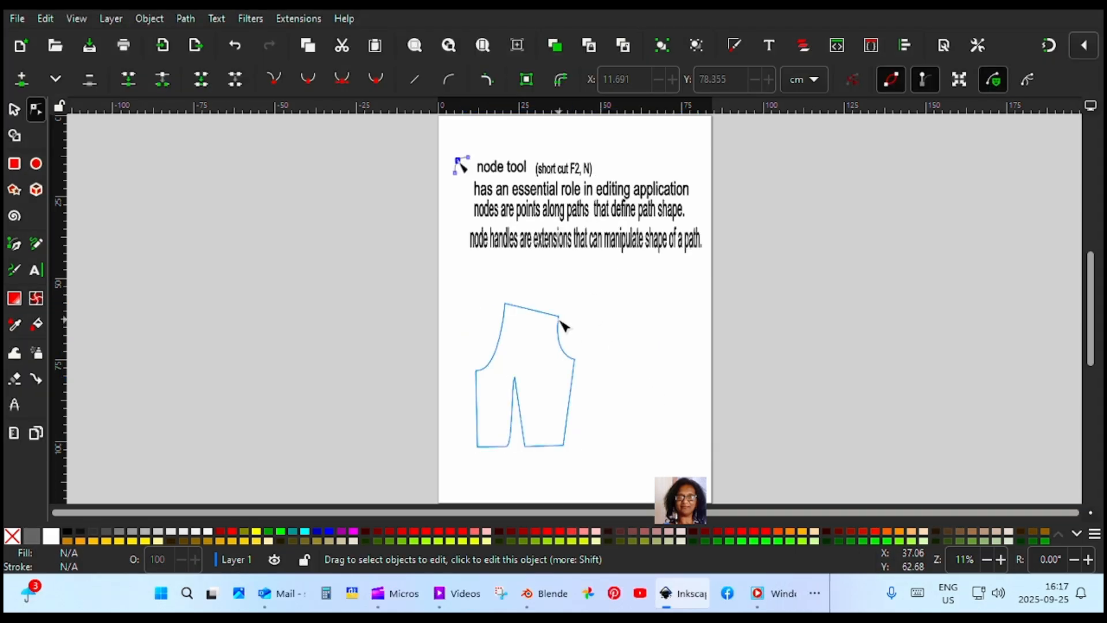
click(560, 321)
click(559, 318)
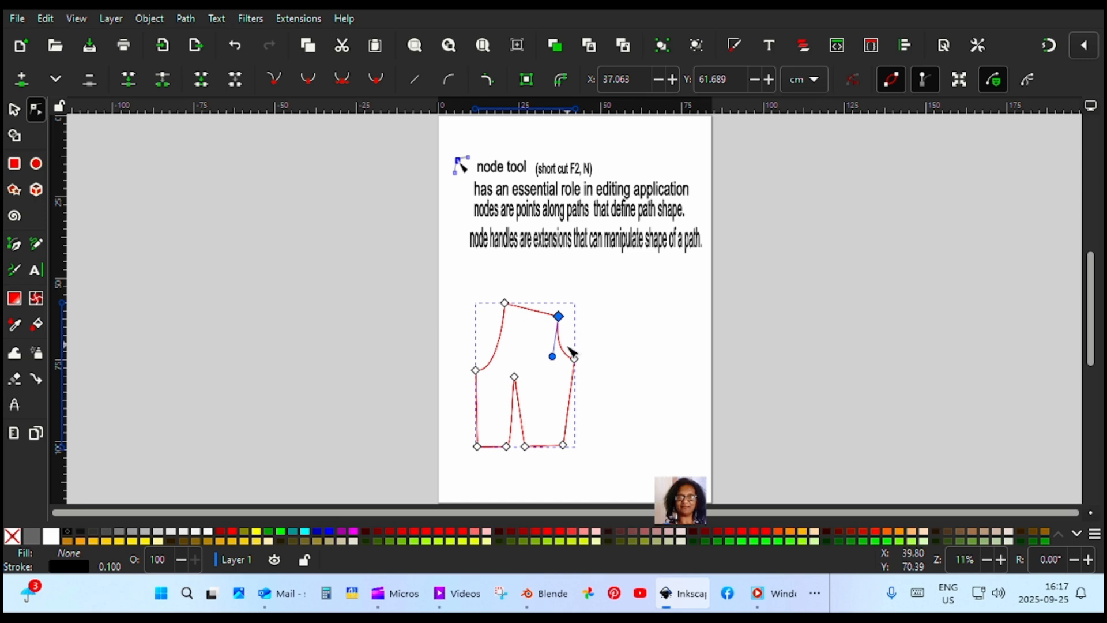
drag(555, 359, 514, 371)
Select the neckline segment of the bodice and flatten its curve by shortening the lower node's handle
click(503, 349)
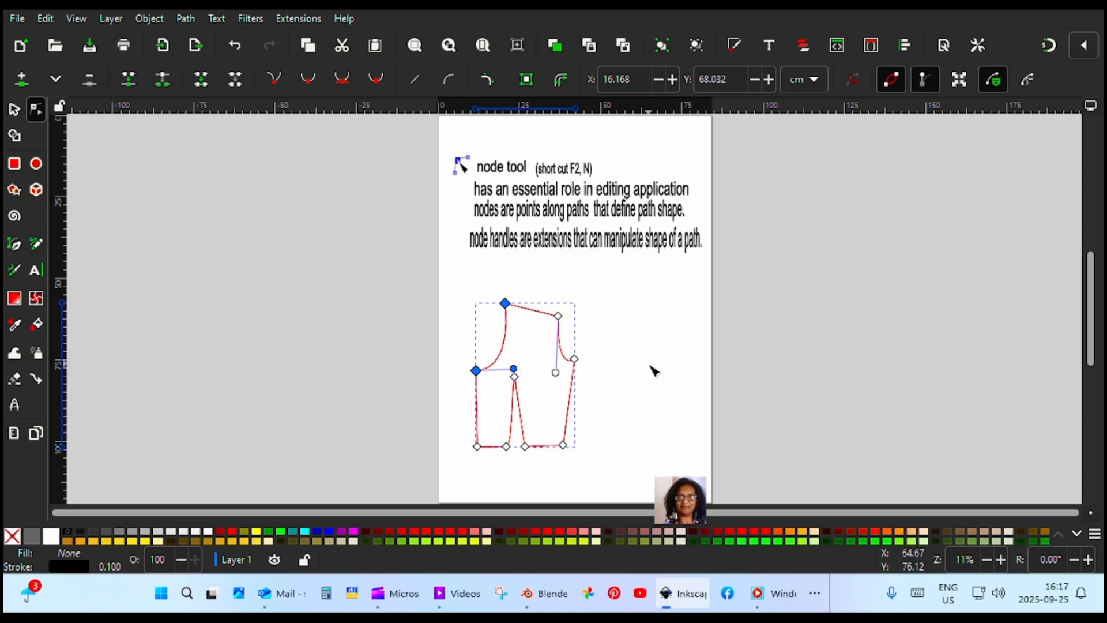
drag(518, 373, 503, 375)
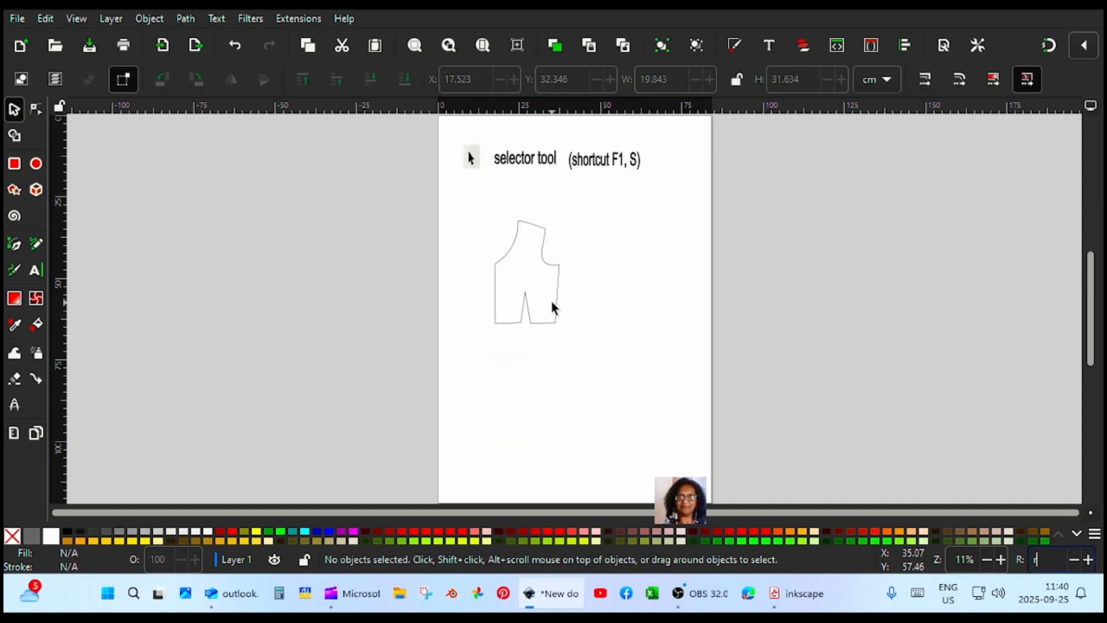
click(551, 302)
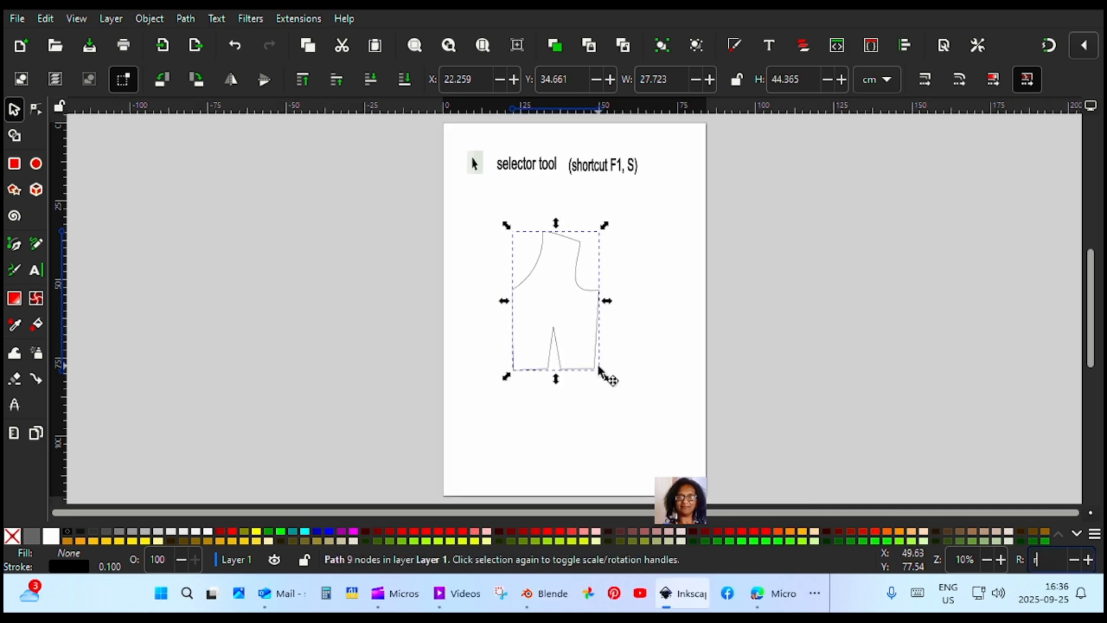
Switch the selected bodice to its rotation handles and rotate it slightly about its centre
click(600, 372)
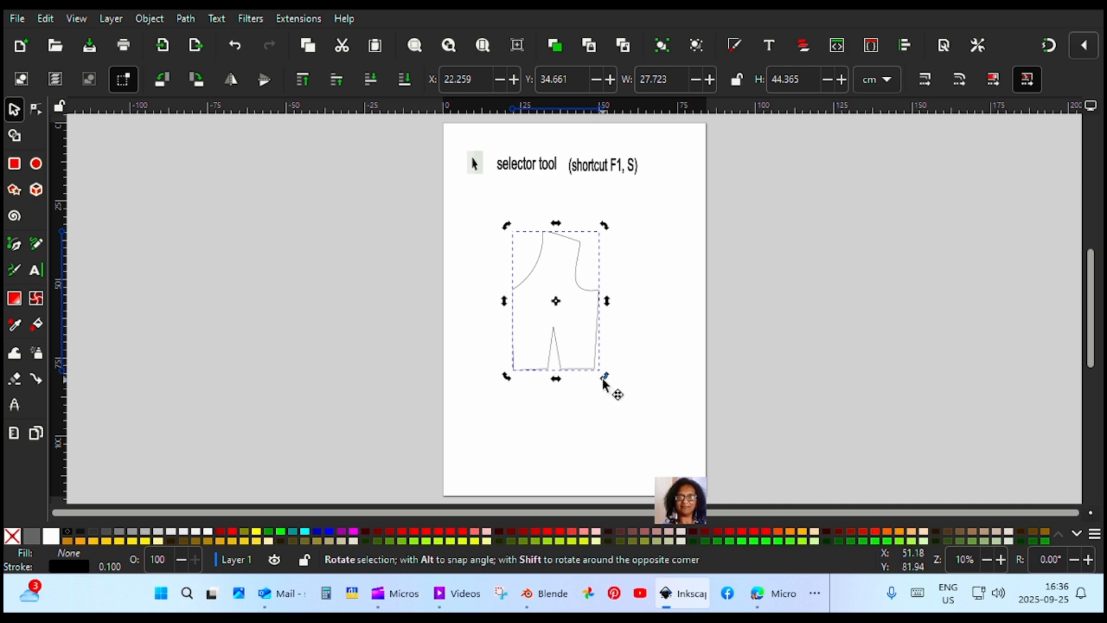
mouse_move(605, 381)
mouse_down()
mouse_move(633, 354)
mouse_move(628, 371)
mouse_move(597, 384)
mouse_move(613, 390)
mouse_up()
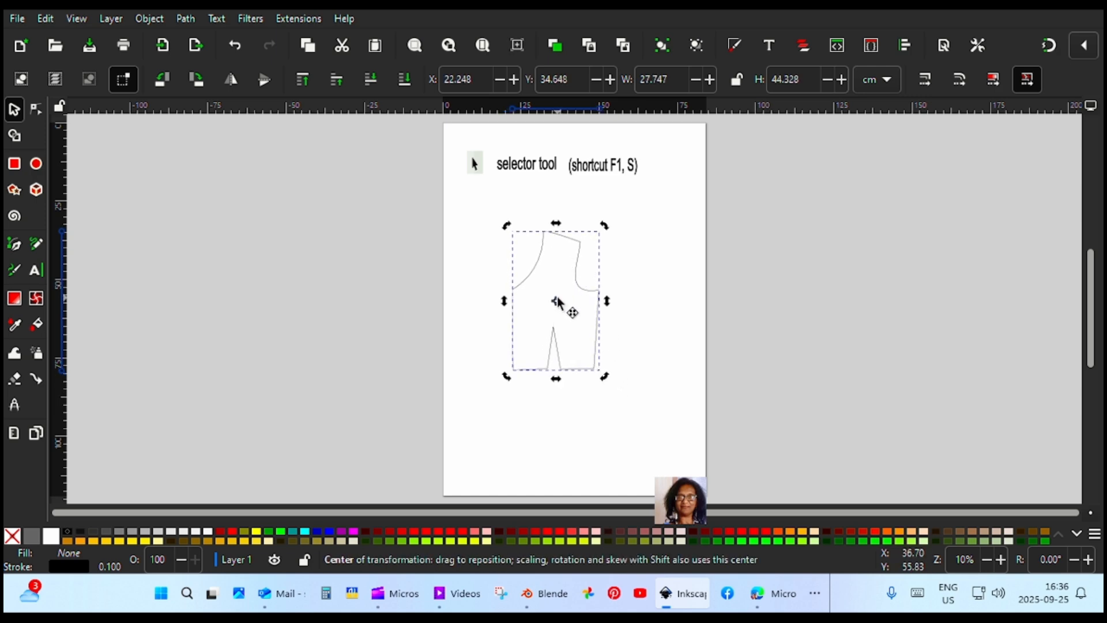
Rotate the bodice slightly with its rotation centre at the neck point, and again with it at the dart tip
mouse_move(553, 303)
mouse_down()
mouse_move(514, 292)
mouse_move(543, 234)
mouse_up()
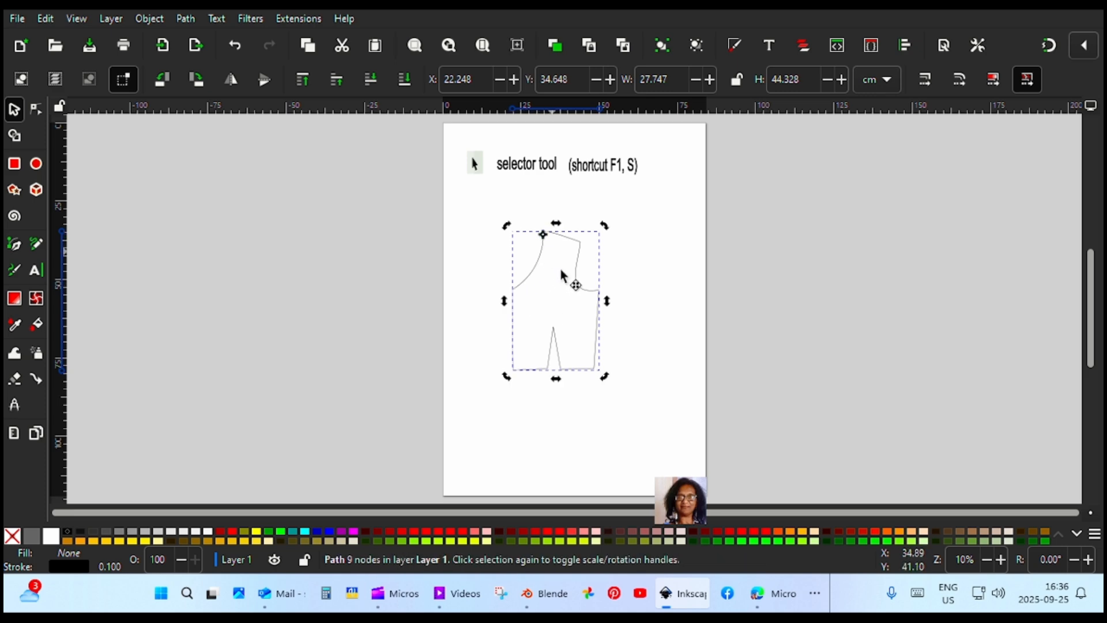
mouse_move(604, 376)
mouse_down()
mouse_move(683, 294)
mouse_move(677, 334)
mouse_move(609, 379)
mouse_up()
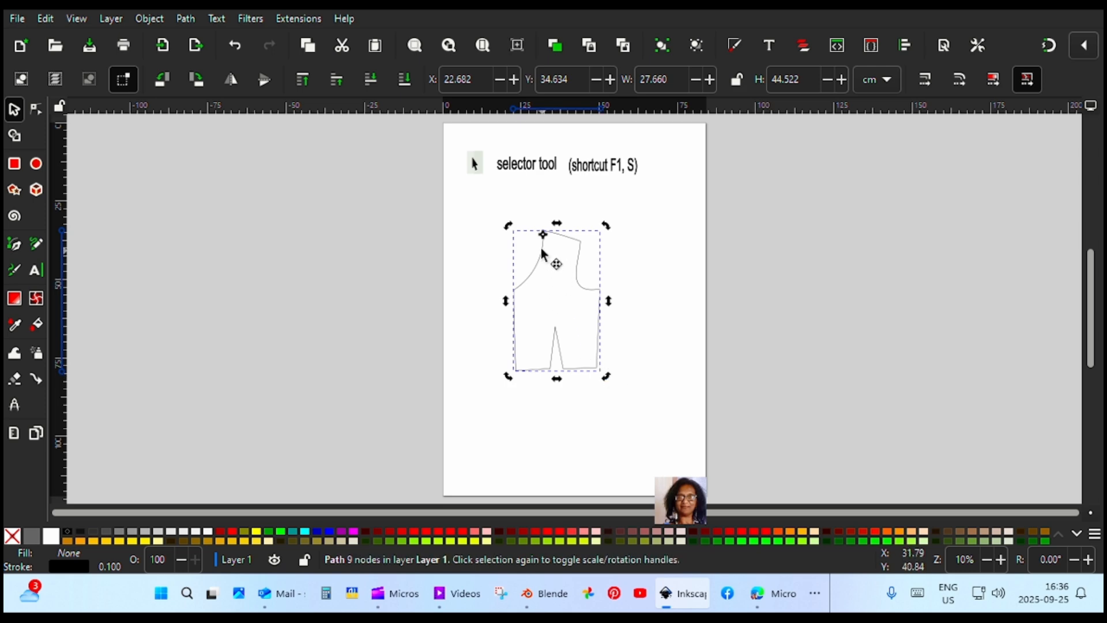
drag(543, 234, 556, 329)
mouse_move(605, 380)
mouse_down()
mouse_move(635, 351)
mouse_move(609, 385)
mouse_up()
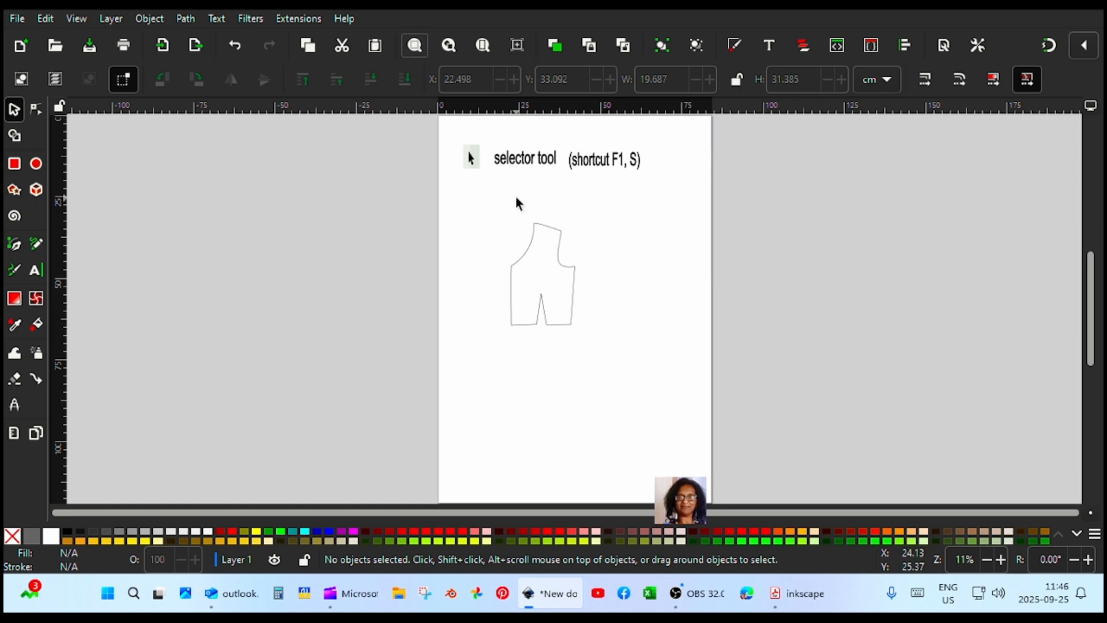
Zoom to fit the whole page in the window, and zoom to fit the drawing
click(483, 49)
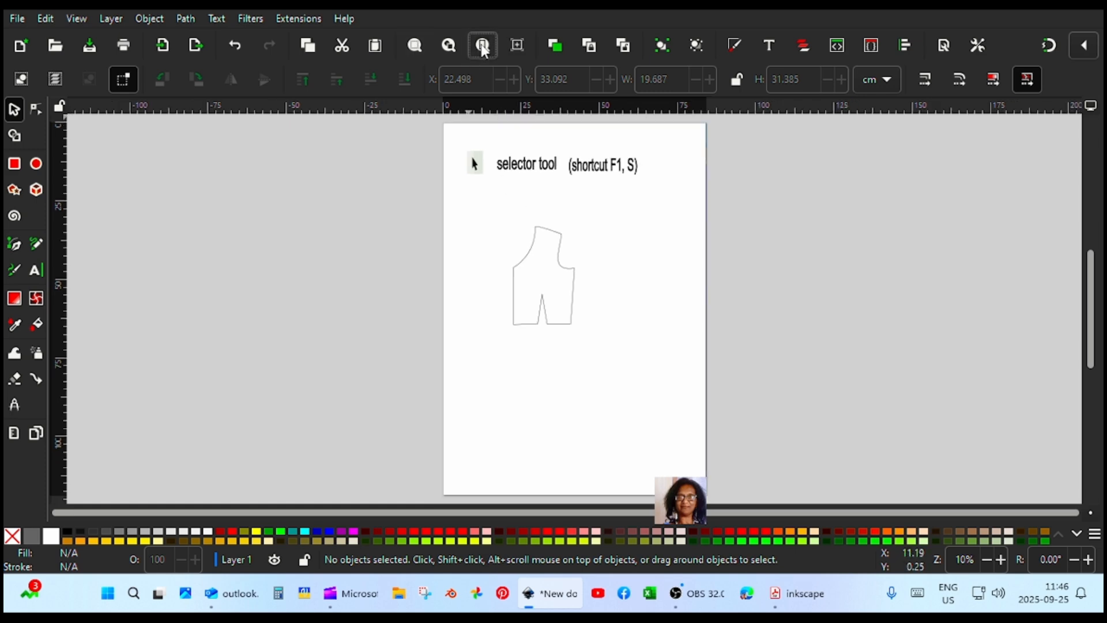
click(450, 46)
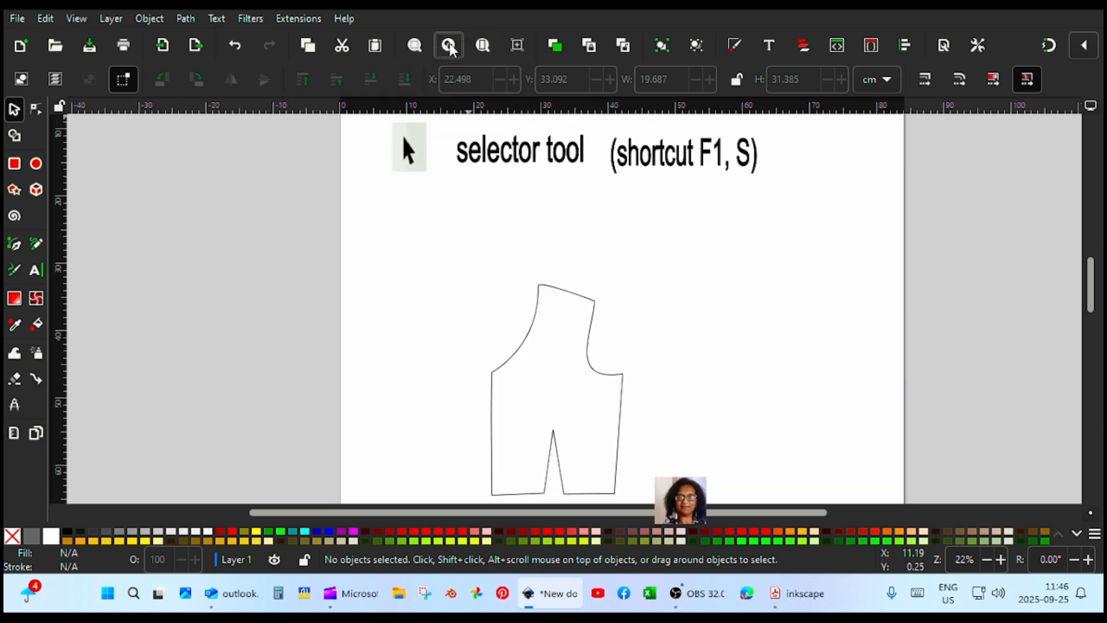
Zoom to fit the whole page, zoom in slightly on the bodice, and zoom back out
click(486, 45)
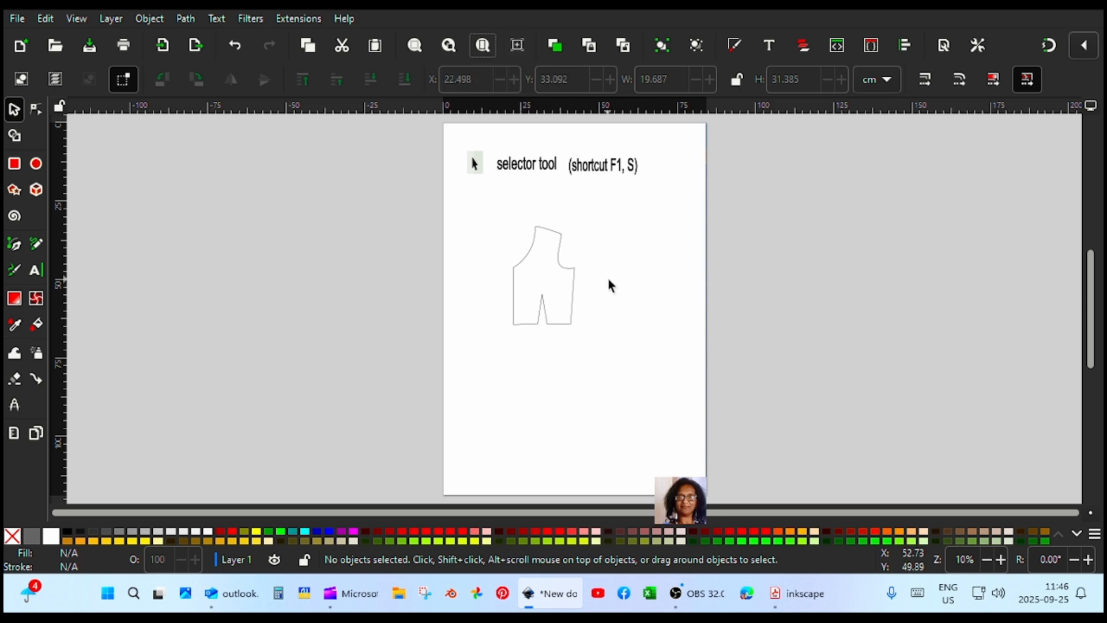
ctrl+scroll(613, 272, up, 3)
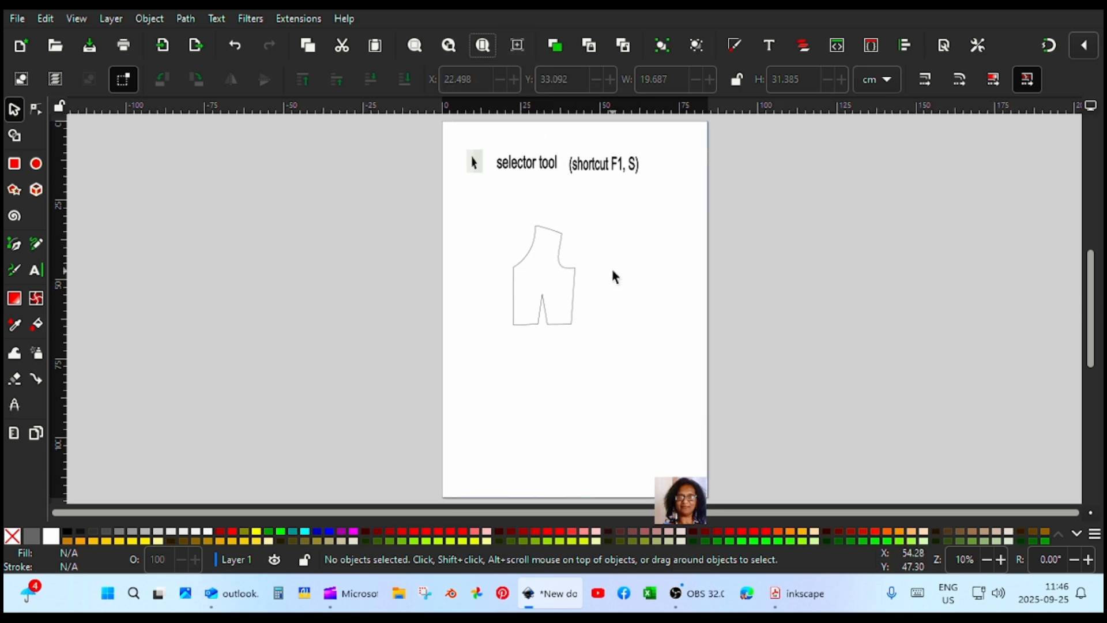
scroll(613, 272, up, 1)
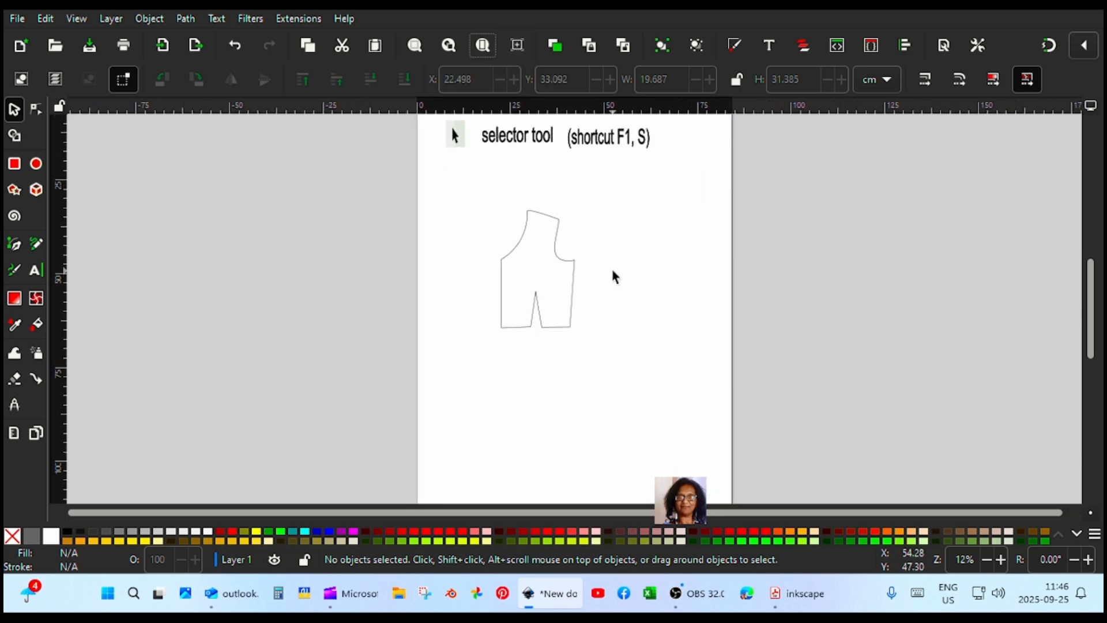
scroll(613, 272, down, 2)
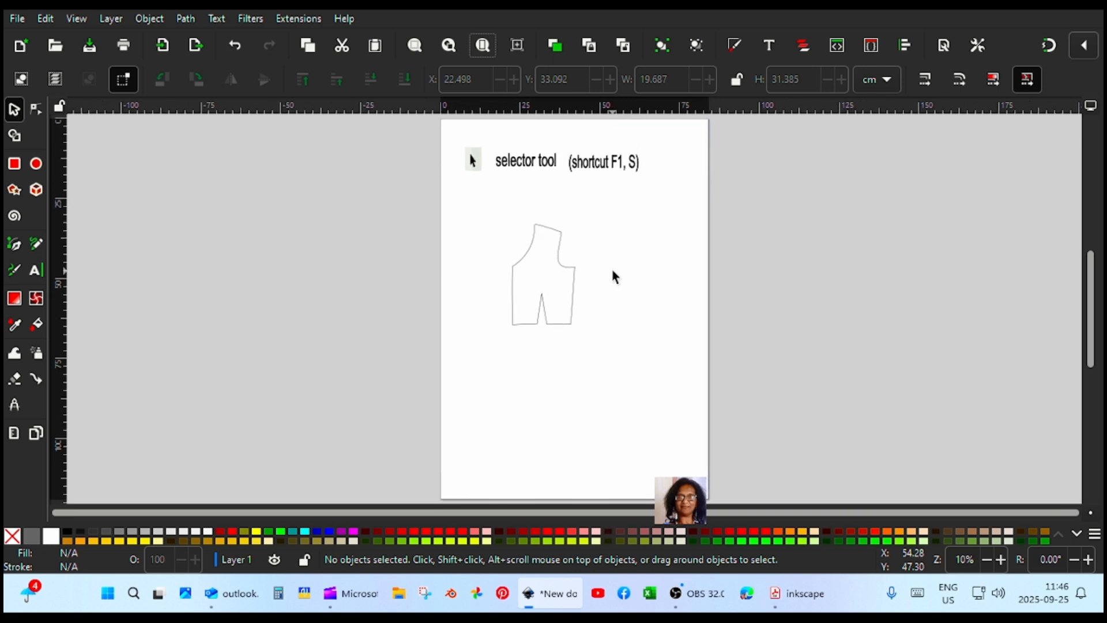
key(space)
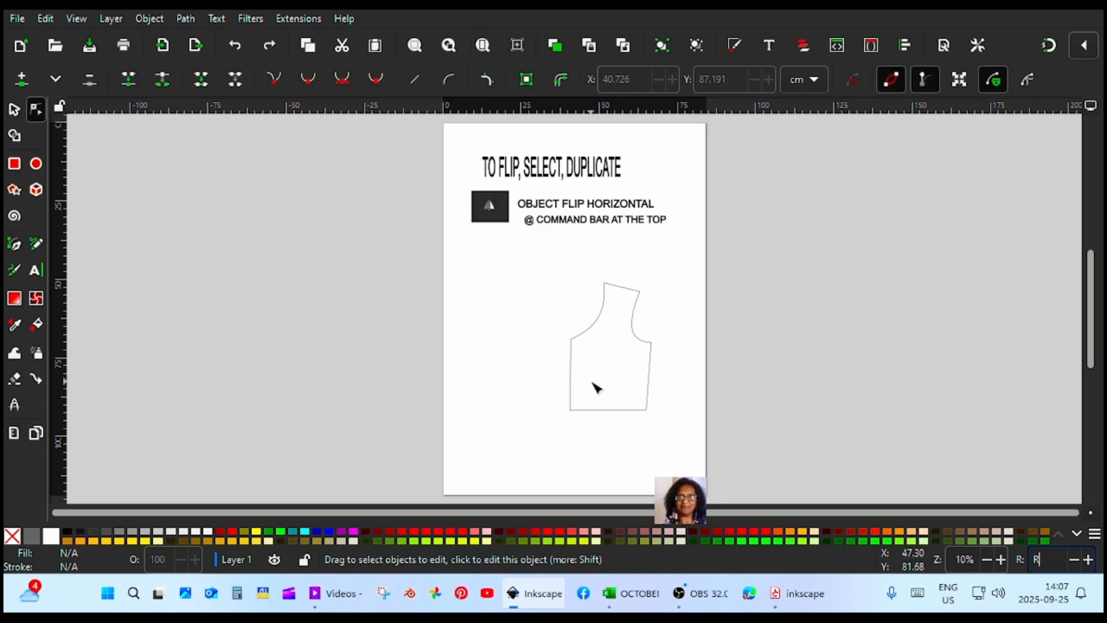
Duplicate the bodice half and flip the copy horizontally
click(608, 413)
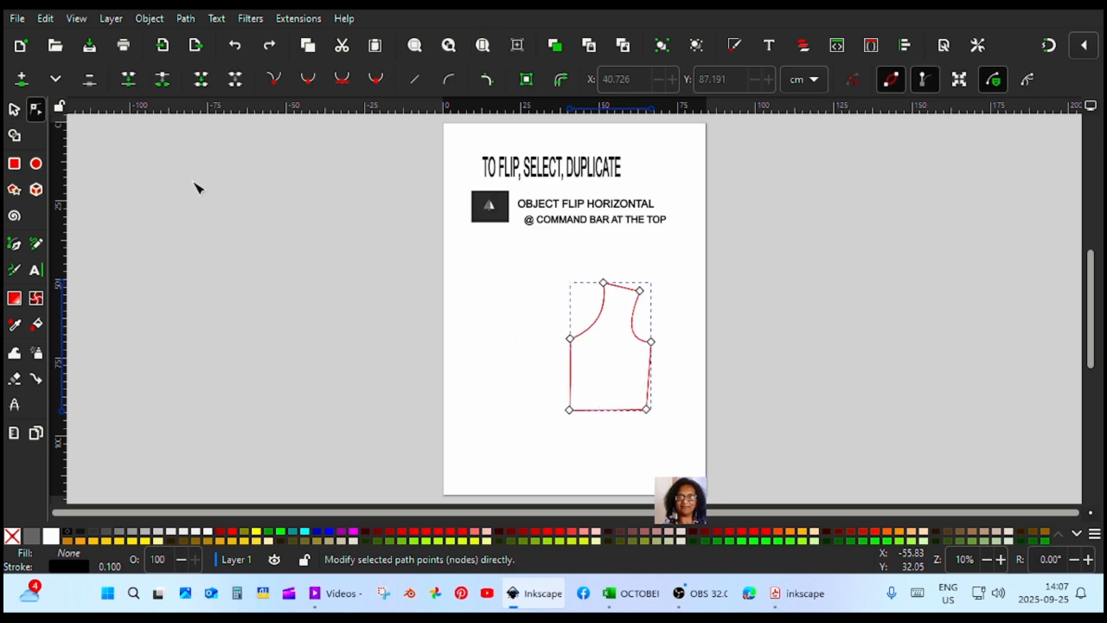
click(16, 108)
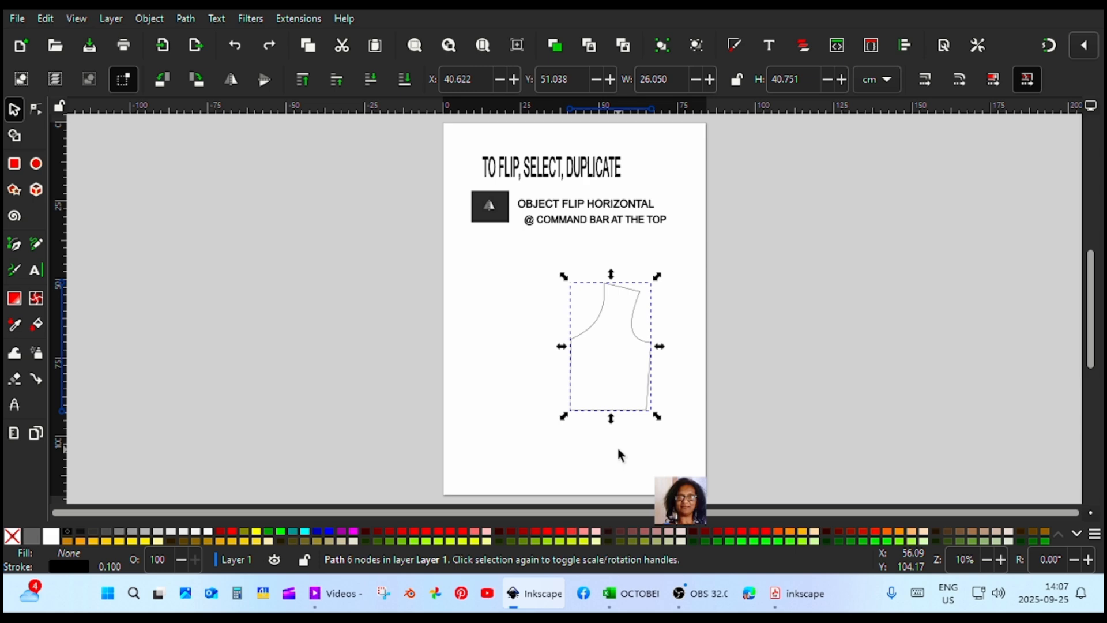
right_click(620, 406)
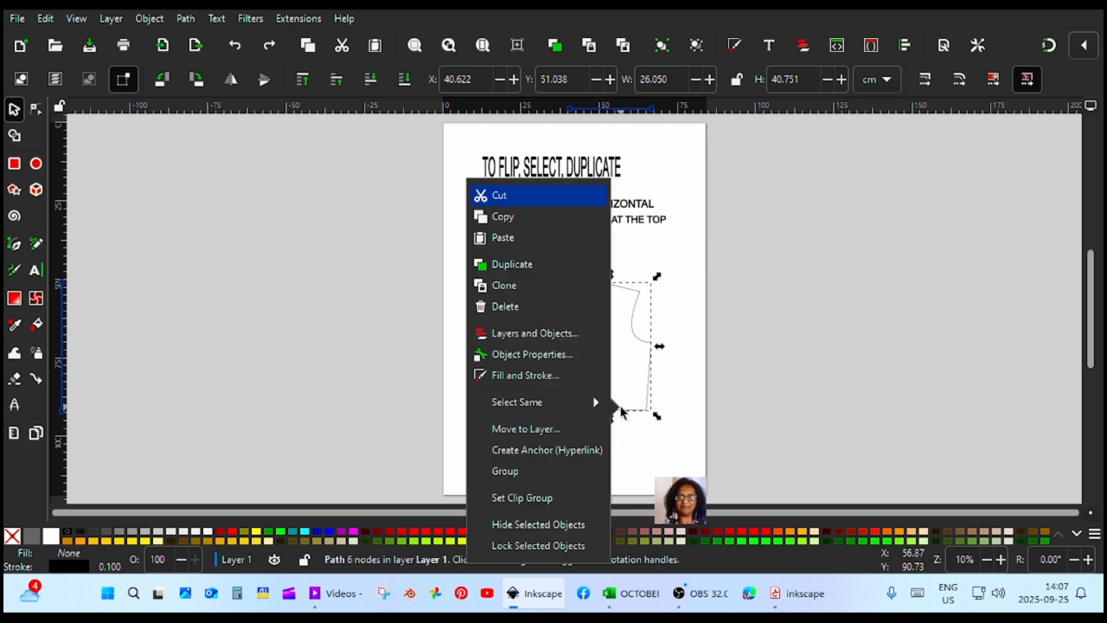
click(552, 271)
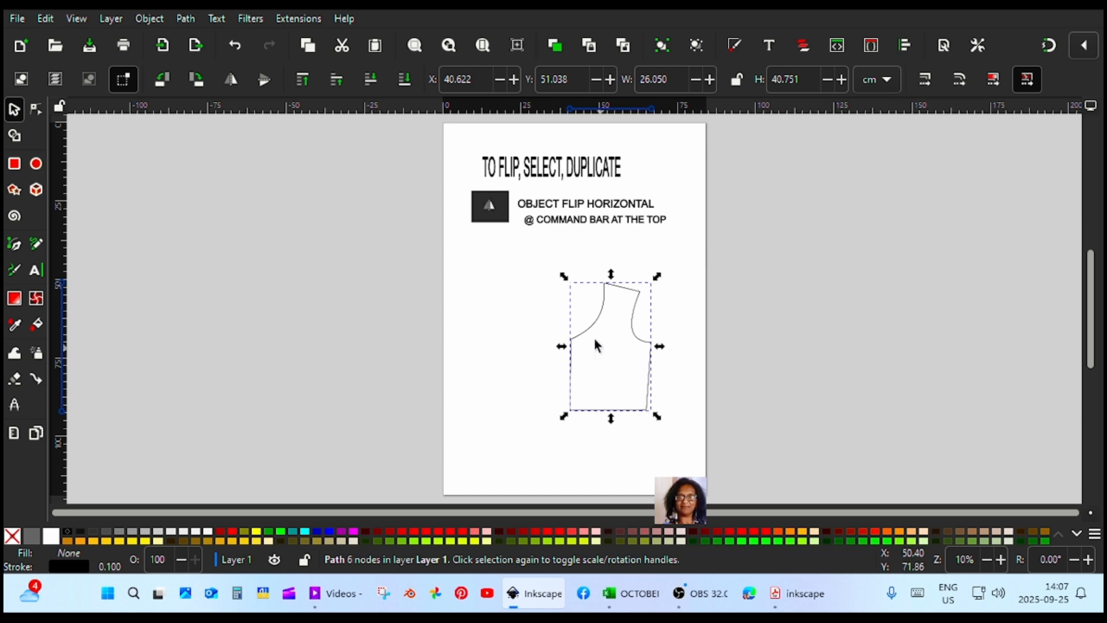
click(231, 79)
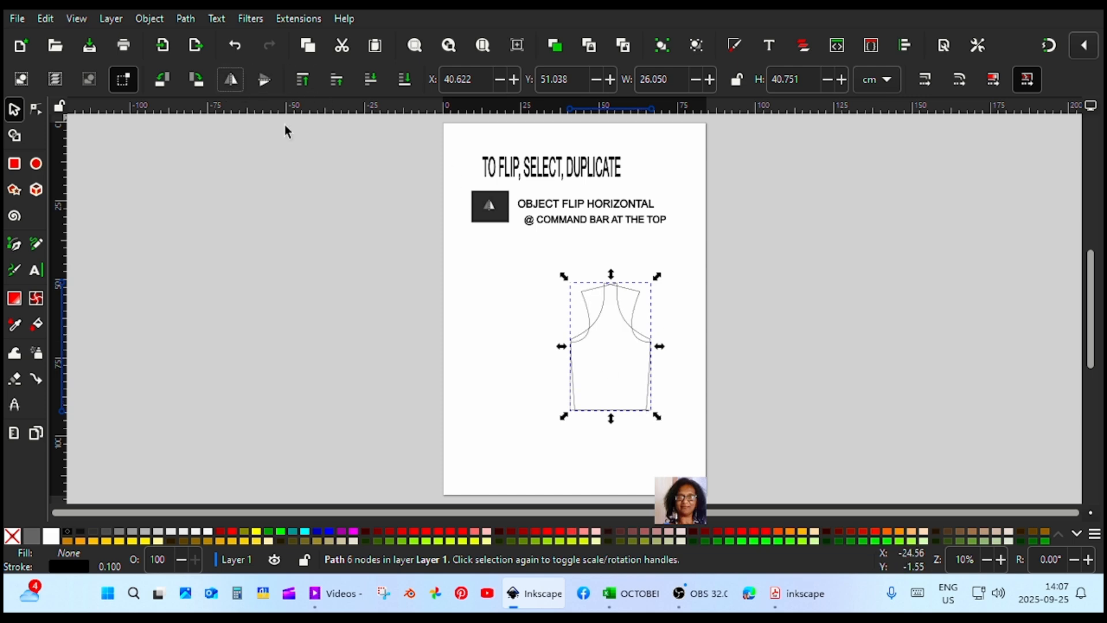
Place the mirrored half against the original along the centre front and unite both halves into a single path
drag(618, 315, 535, 295)
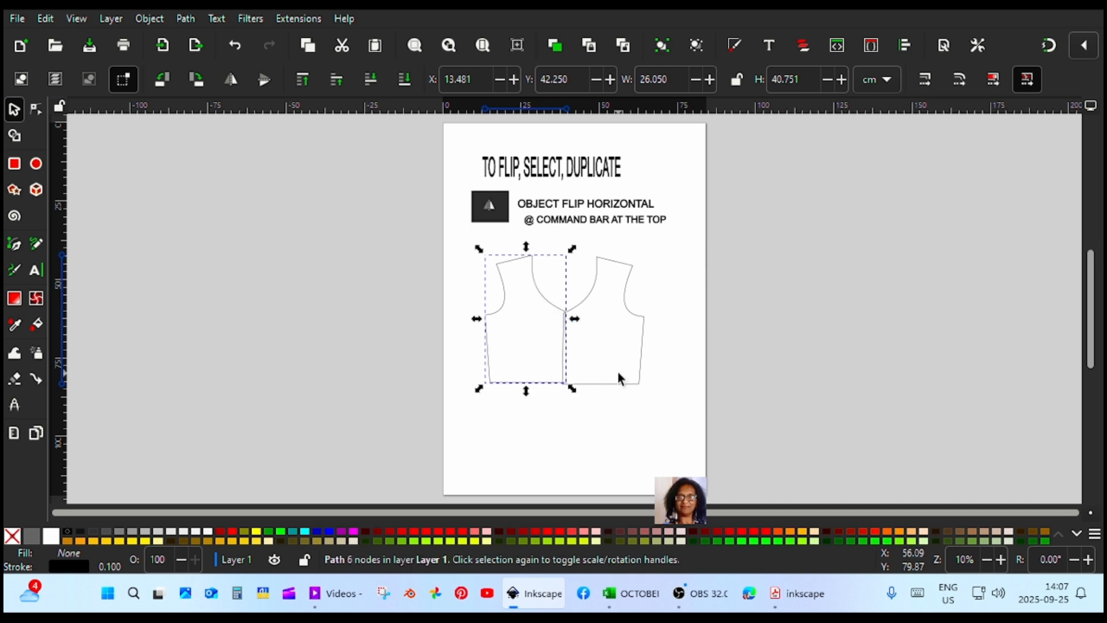
key(shift)
shift+click(635, 386)
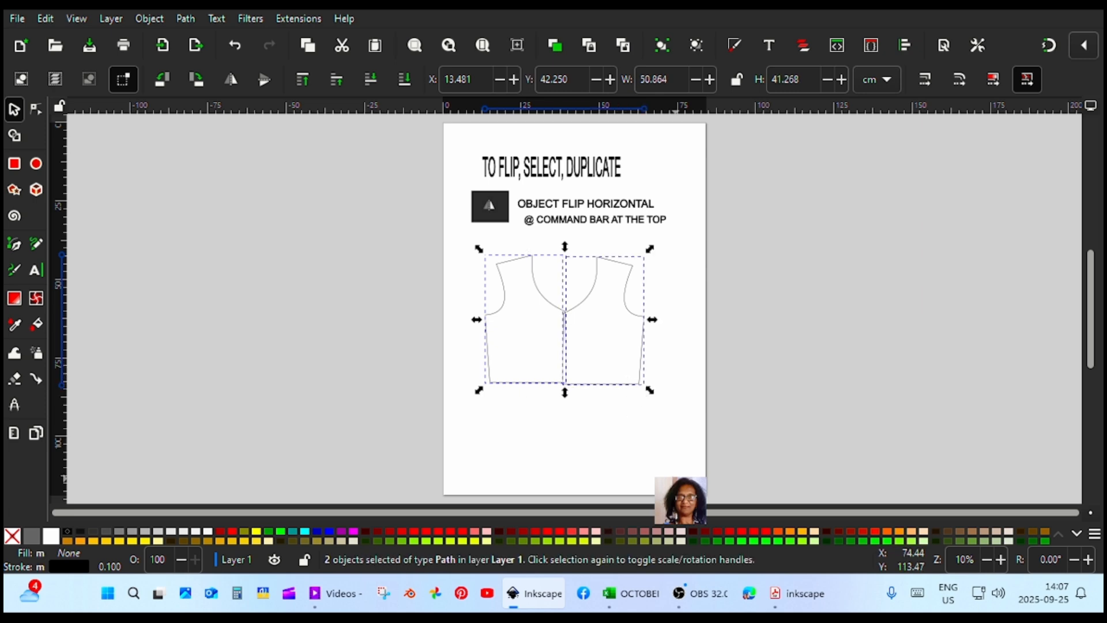
key(ctrl+k)
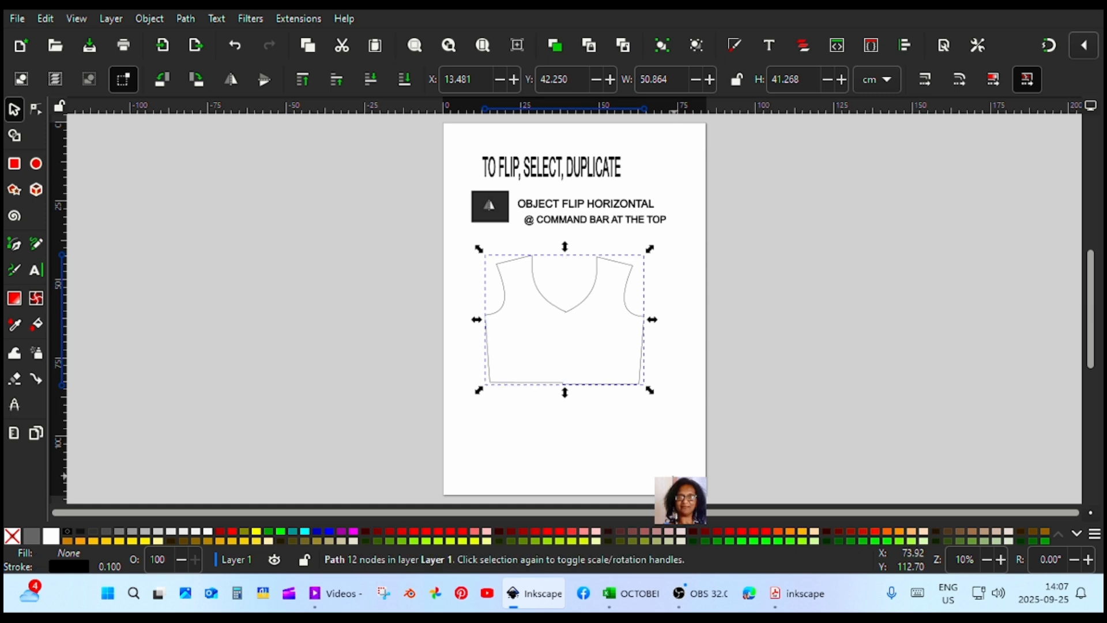
click(654, 452)
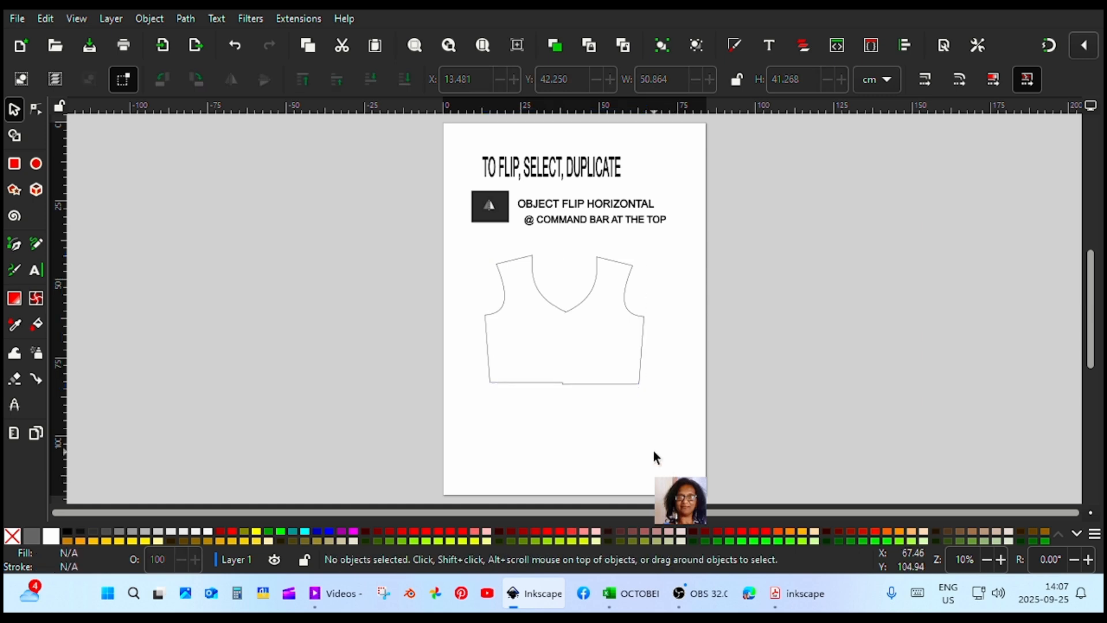